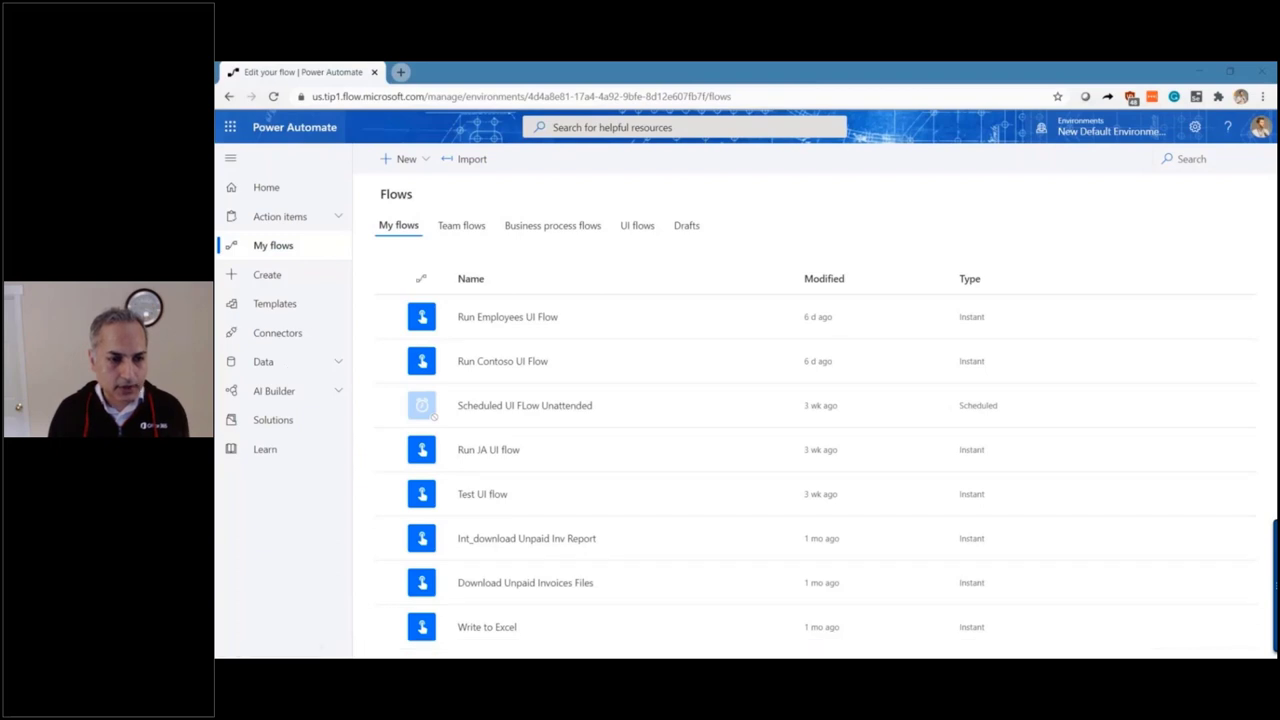
Step: Switch to the PAD web excel video in Movies & TV and resume its playback
{"action": "key", "text": "alt+Tab"}
{"action": "key", "text": "alt+Tab"}
{"action": "key", "text": "alt+Tab"}
{"action": "key", "text": "alt+Tab"}
{"action": "key", "text": "alt+Tab"}
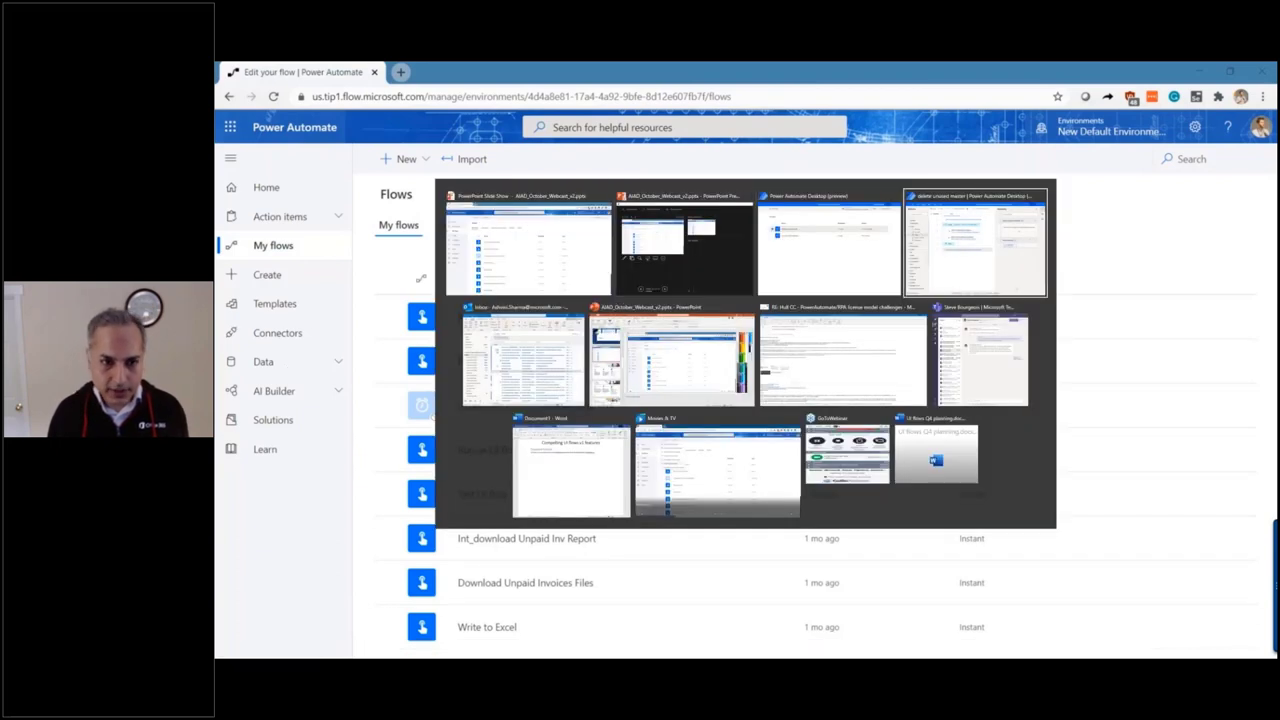
{"action": "key", "text": "alt+Tab"}
{"action": "key", "text": "alt+Tab"}
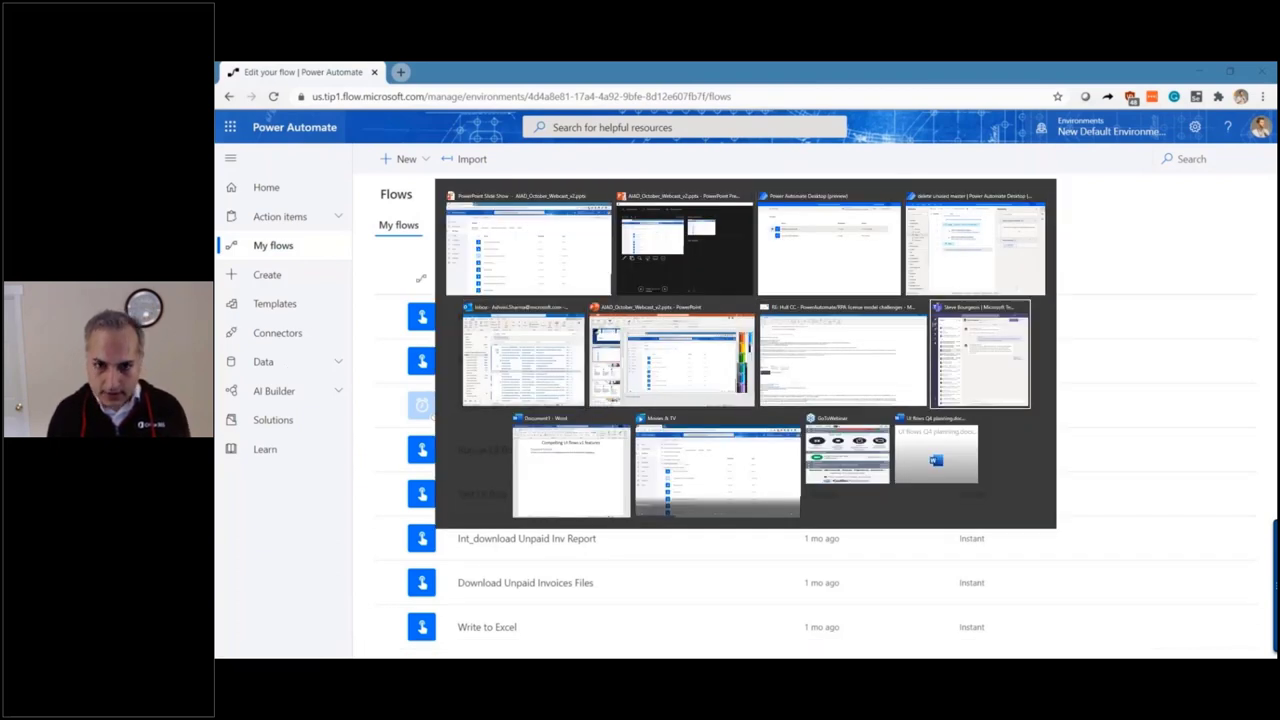
{"action": "key", "text": "alt+Tab"}
{"action": "key", "text": "alt+Tab"}
{"action": "key", "text": "alt+Tab"}
{"action": "key", "text": "alt+shift+Tab"}
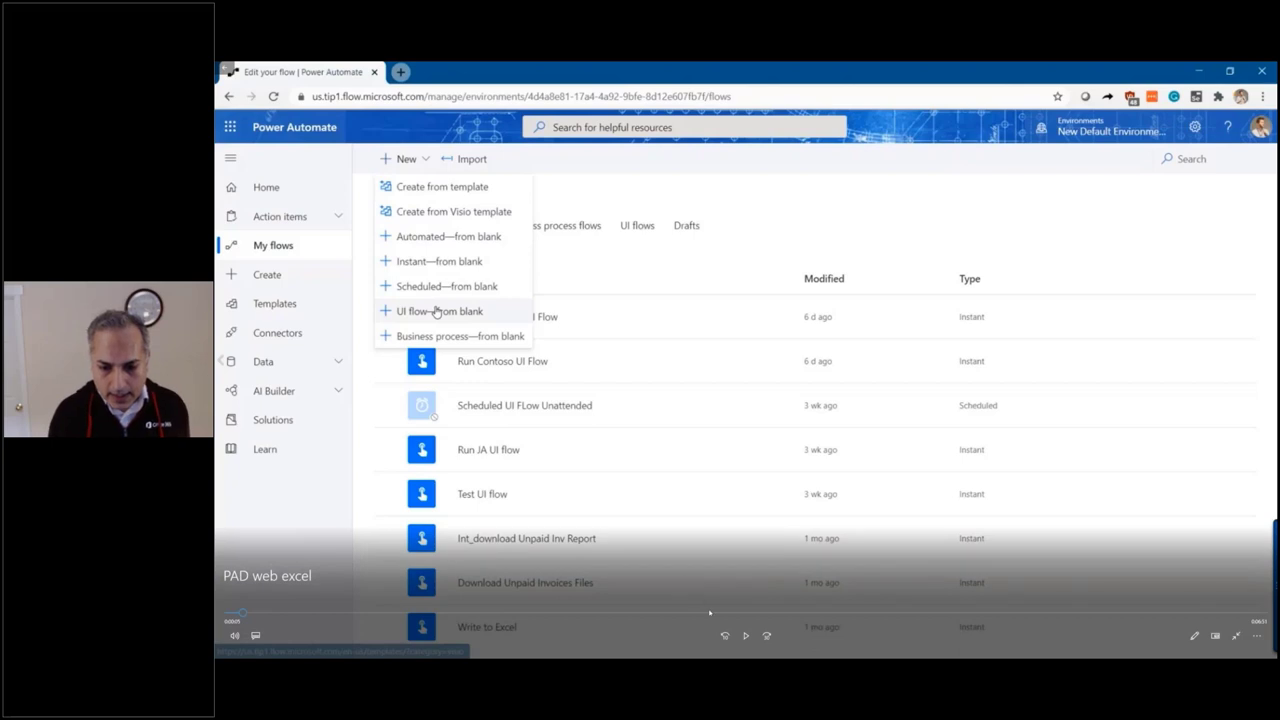
{"action": "left_click", "coordinate": [746, 635]}
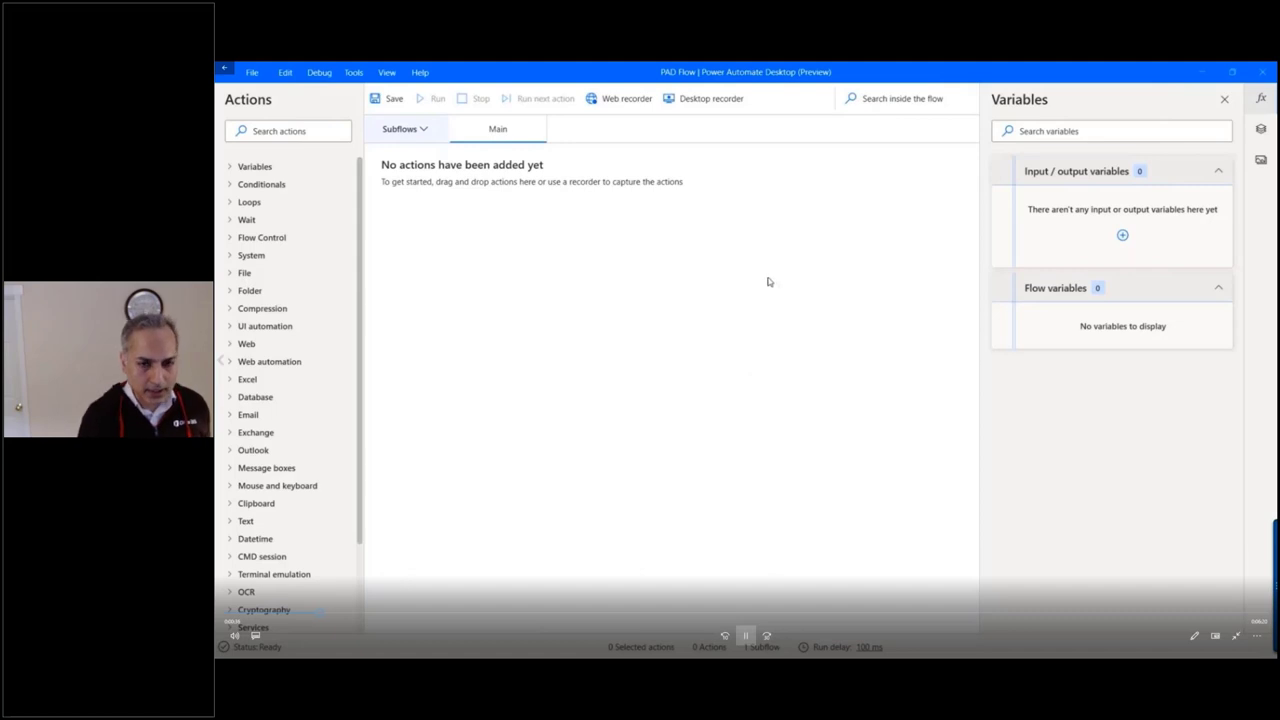
Step: Examine the actions offered under Conditionals, Loops, UI automation, Web automation and Terminal emulation
{"action": "left_click", "coordinate": [231, 186]}
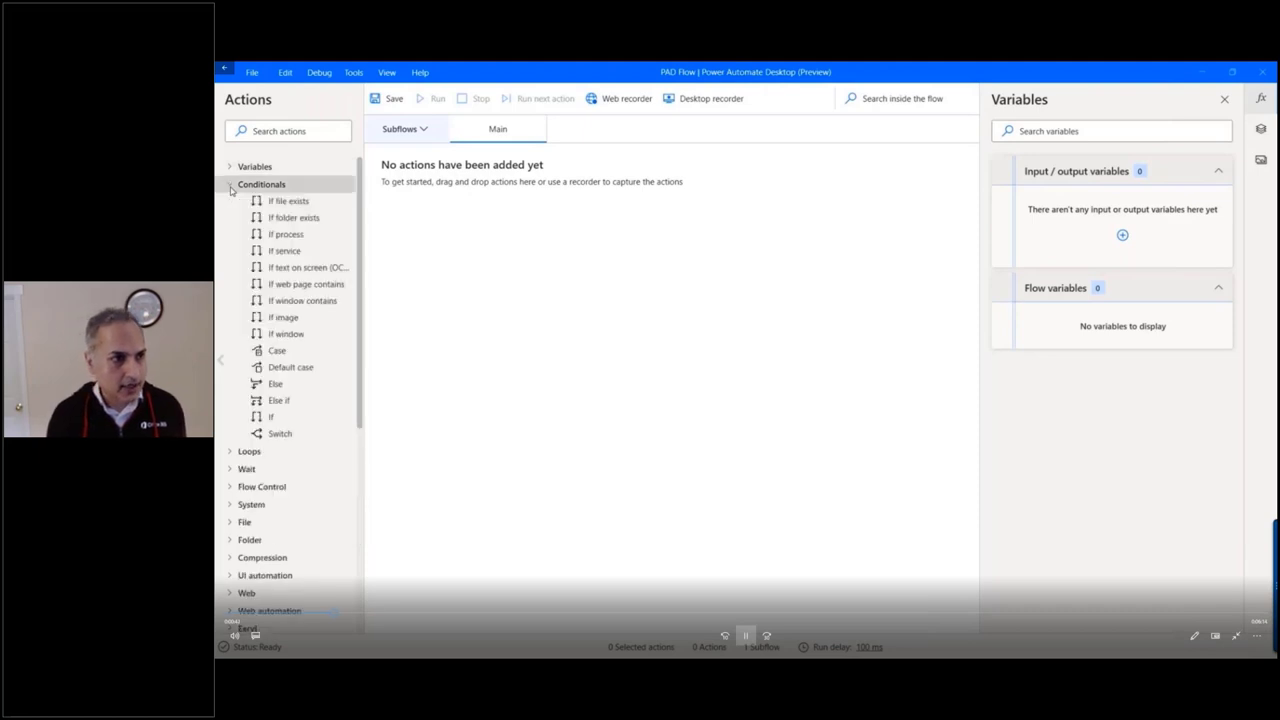
{"action": "left_click", "coordinate": [229, 454]}
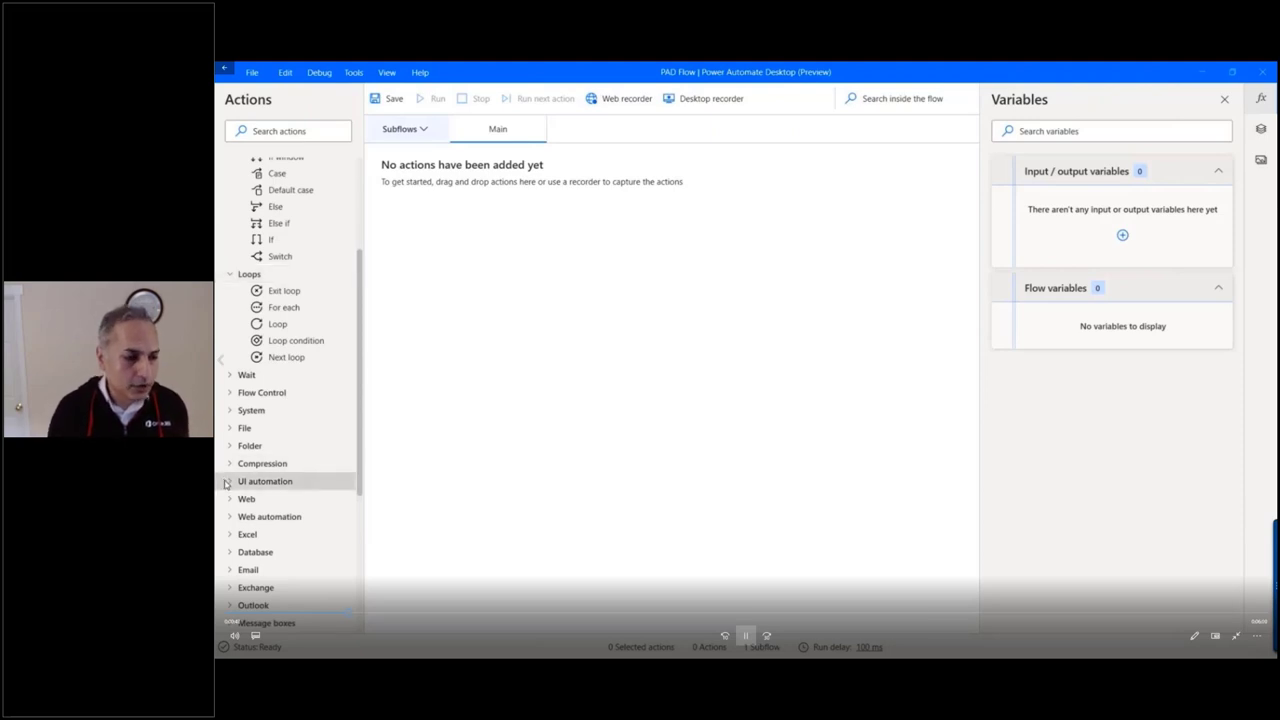
{"action": "left_click", "coordinate": [229, 482]}
{"action": "scroll", "coordinate": [229, 485], "scroll_direction": "down", "scroll_amount": 4}
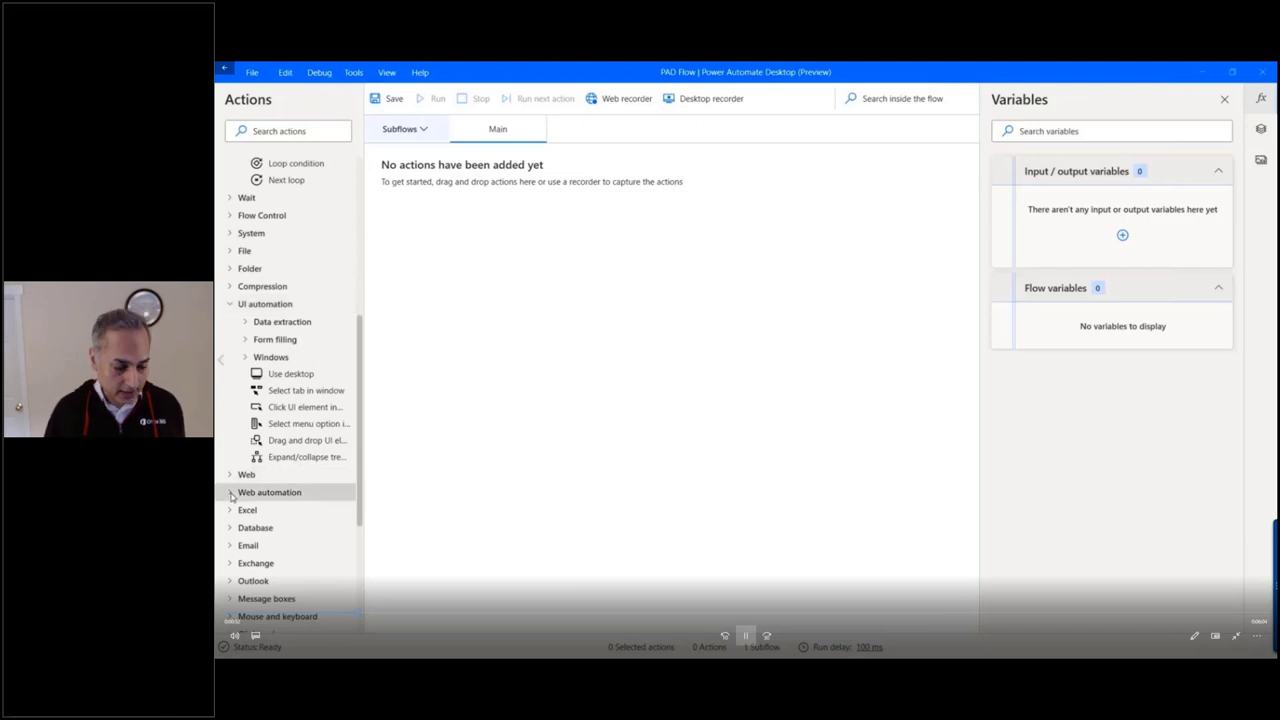
{"action": "left_click", "coordinate": [231, 494]}
{"action": "scroll", "coordinate": [231, 497], "scroll_direction": "down", "scroll_amount": 4}
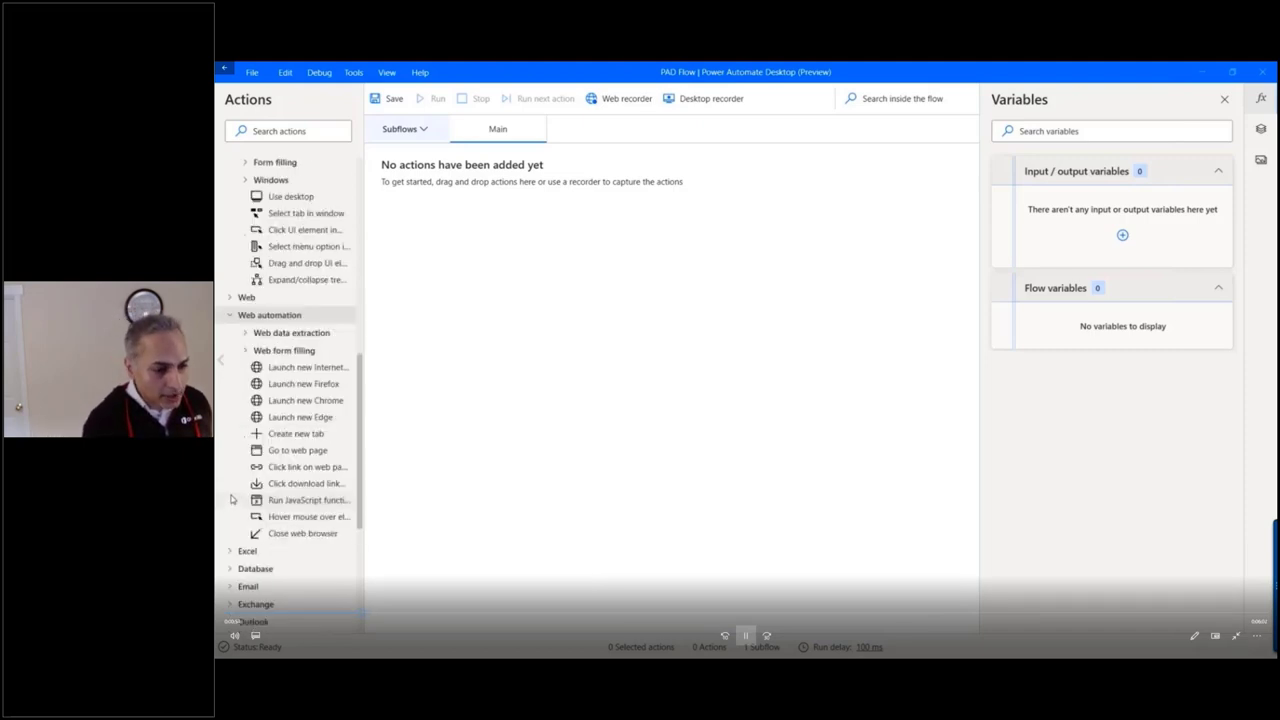
{"action": "scroll", "coordinate": [231, 498], "scroll_direction": "down", "scroll_amount": 6}
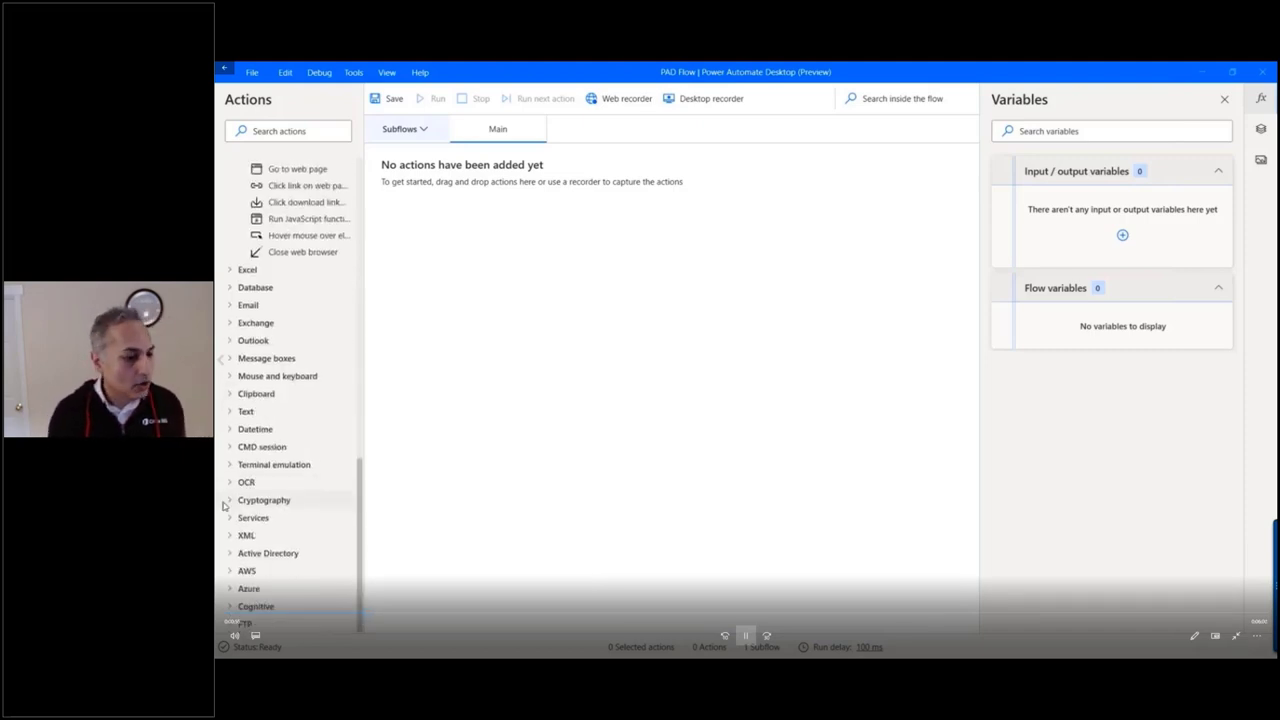
{"action": "left_click", "coordinate": [230, 467]}
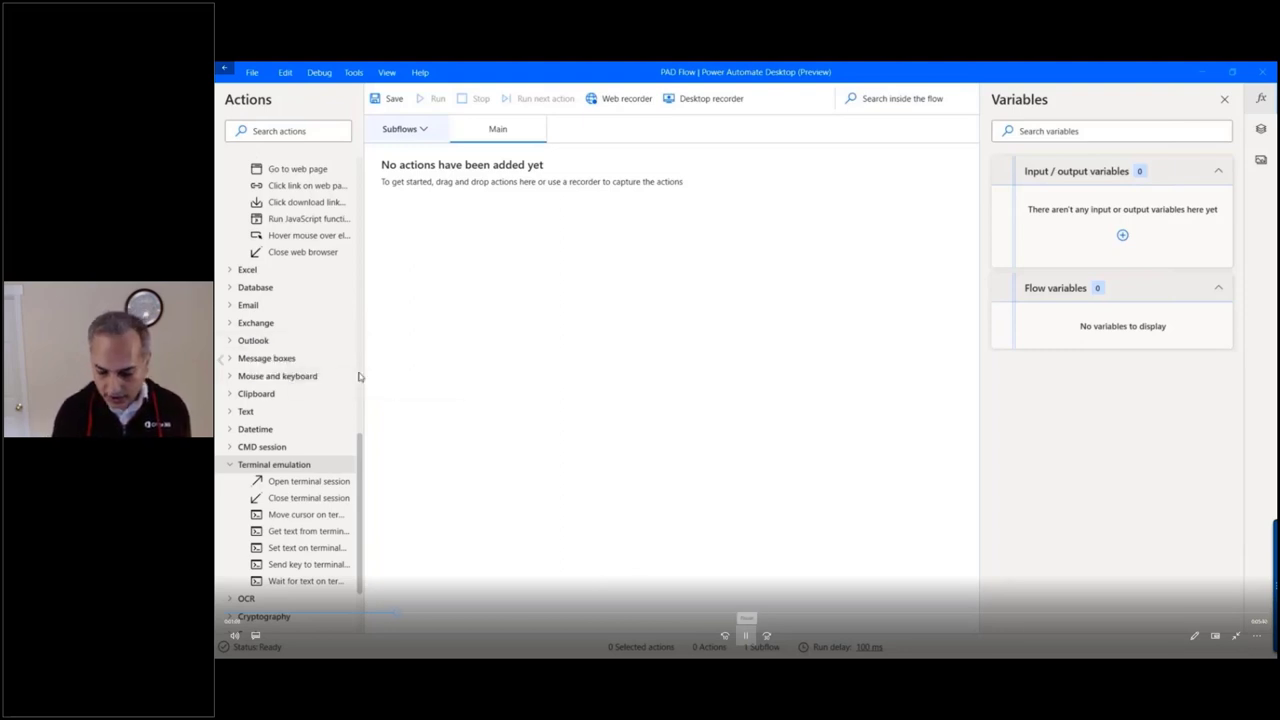
{"action": "scroll", "coordinate": [293, 352], "scroll_direction": "up", "scroll_amount": 10}
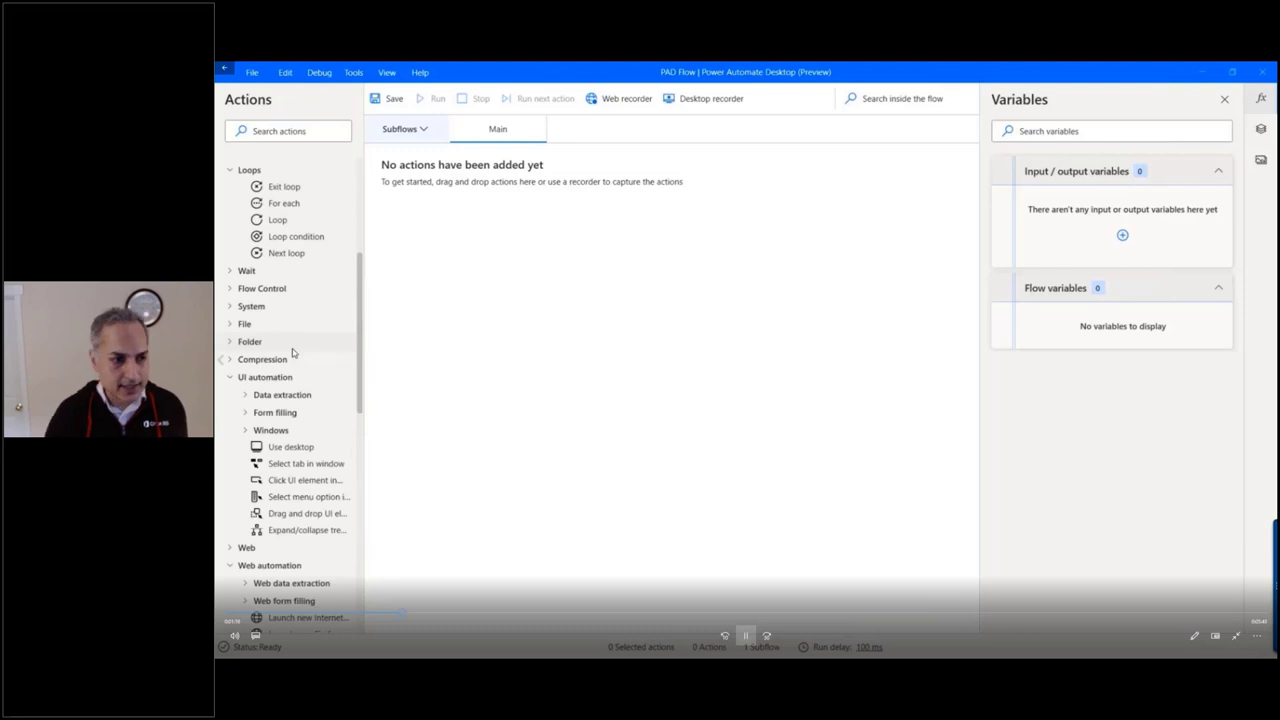
{"action": "scroll", "coordinate": [293, 352], "scroll_direction": "down", "scroll_amount": 5}
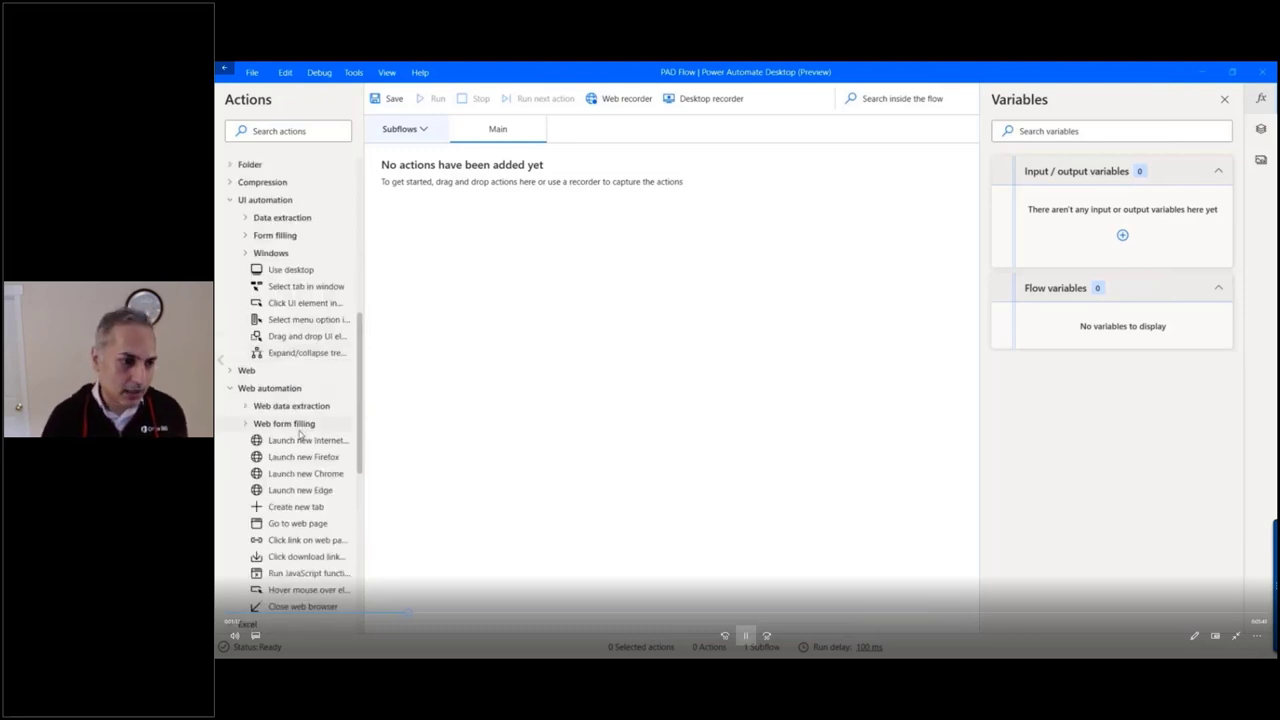
{"action": "left_click_drag", "start_coordinate": [313, 497], "coordinate": [568, 375]}
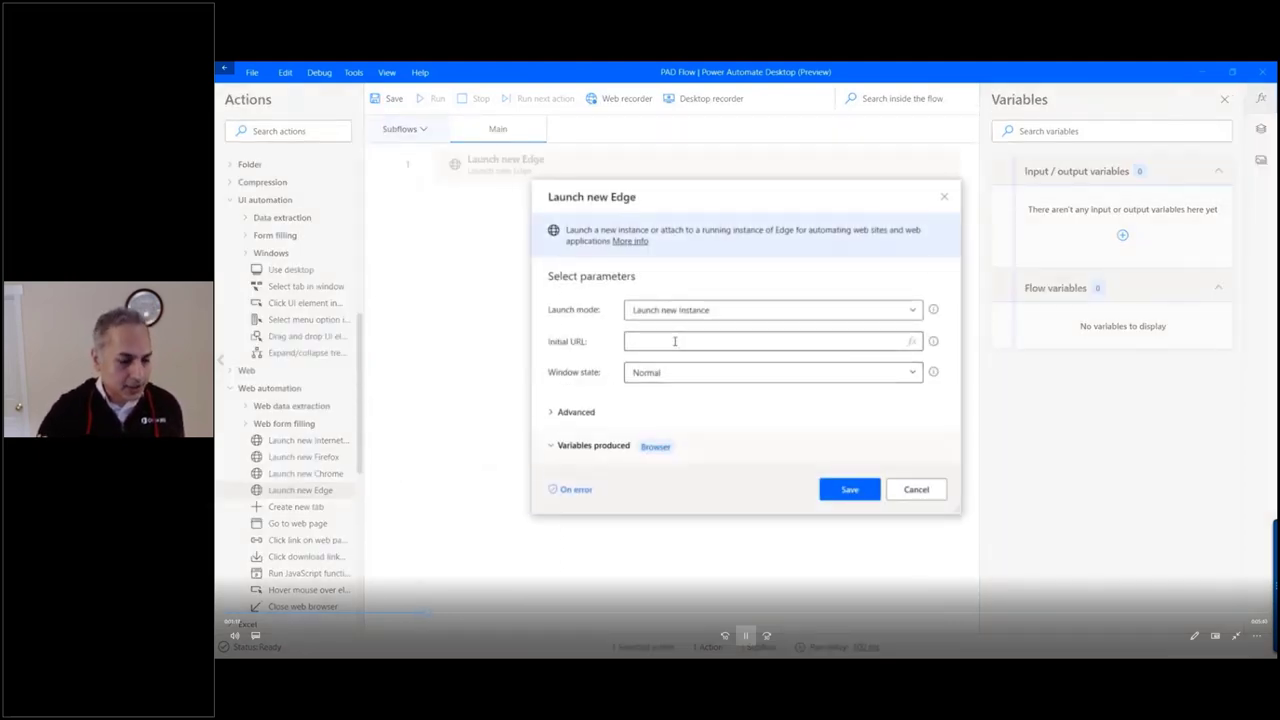
{"action": "left_click", "coordinate": [694, 310]}
{"action": "left_click", "coordinate": [697, 314]}
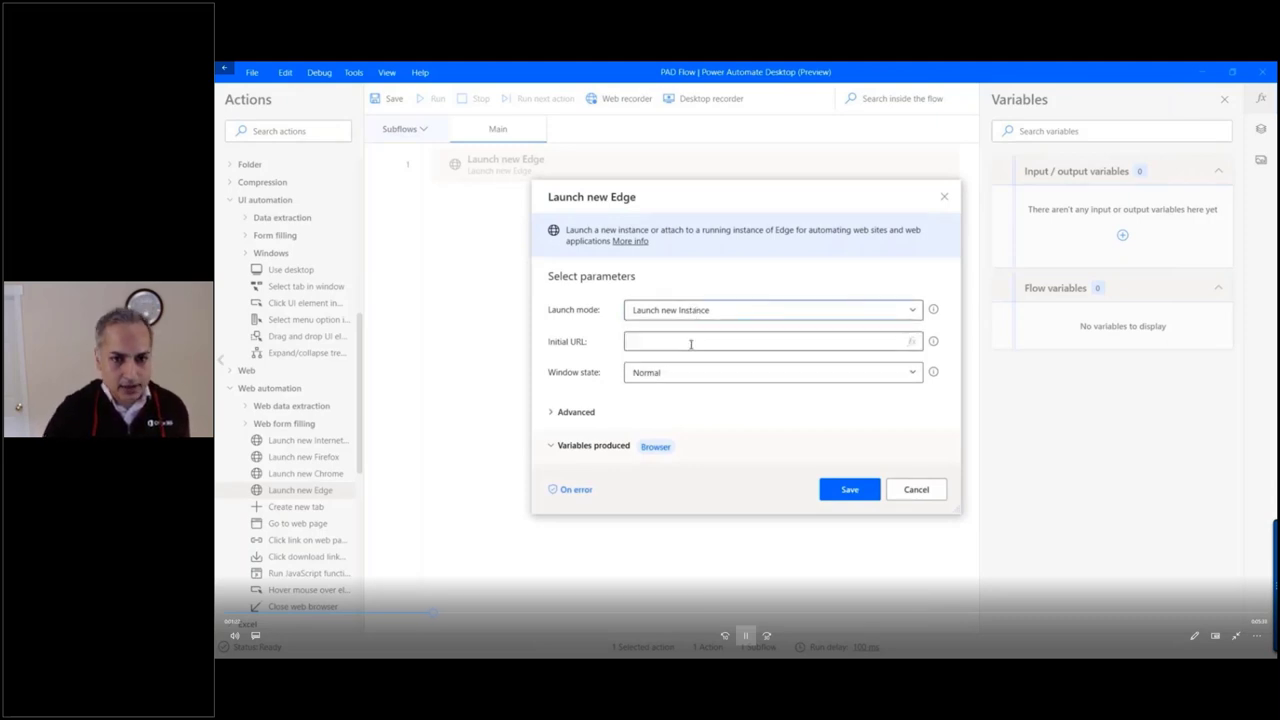
{"action": "left_click", "coordinate": [690, 344]}
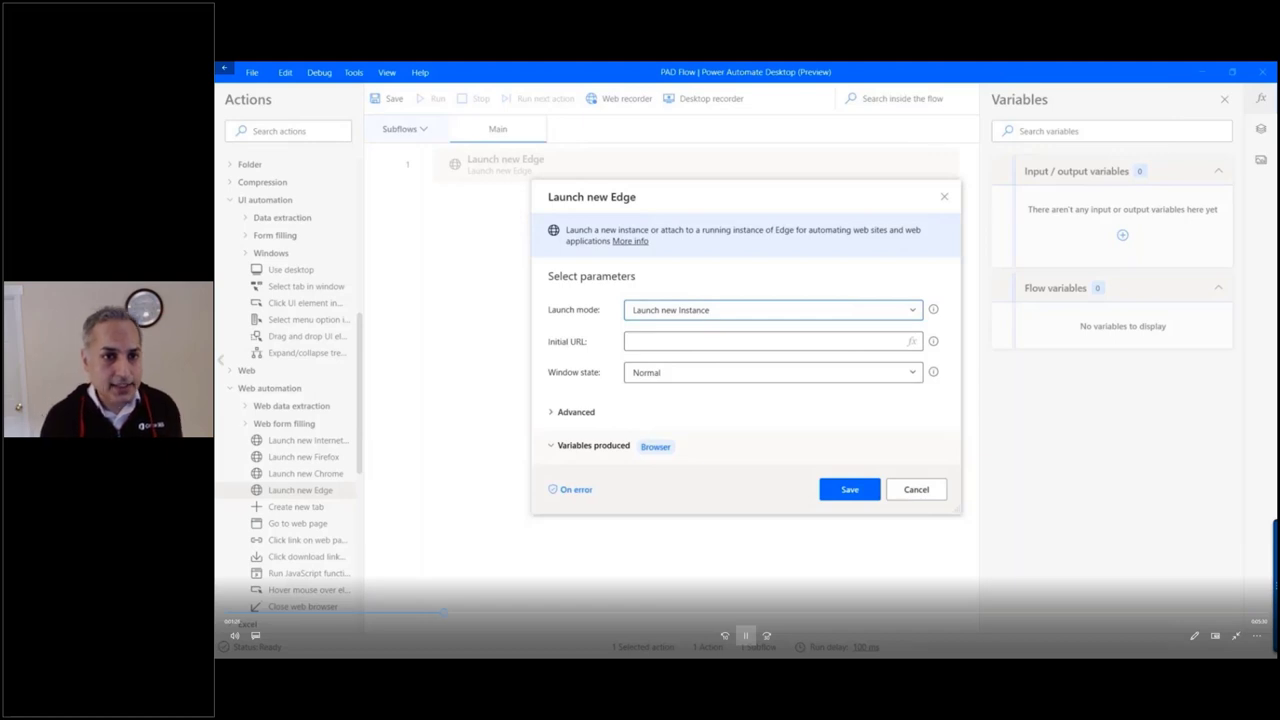
{"action": "type", "text": "http://examples.softomotive.com/site/employees1.html"}
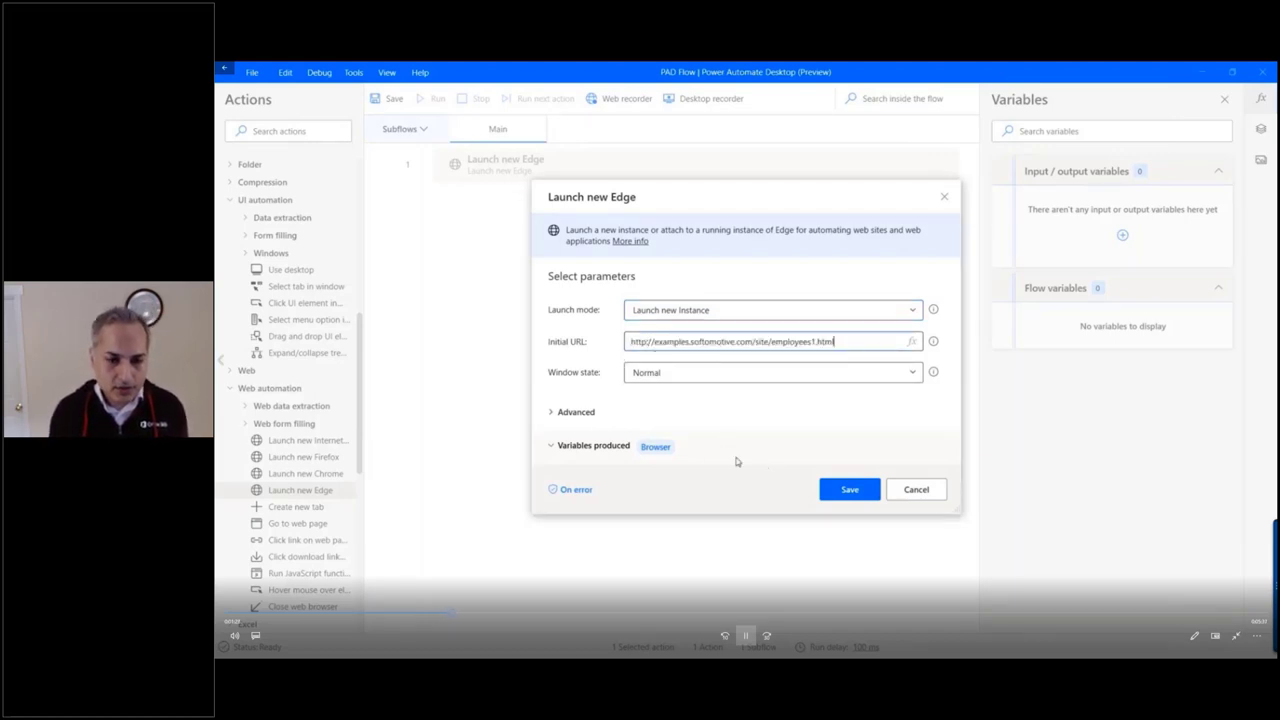
{"action": "left_click", "coordinate": [712, 374]}
{"action": "left_click", "coordinate": [716, 388]}
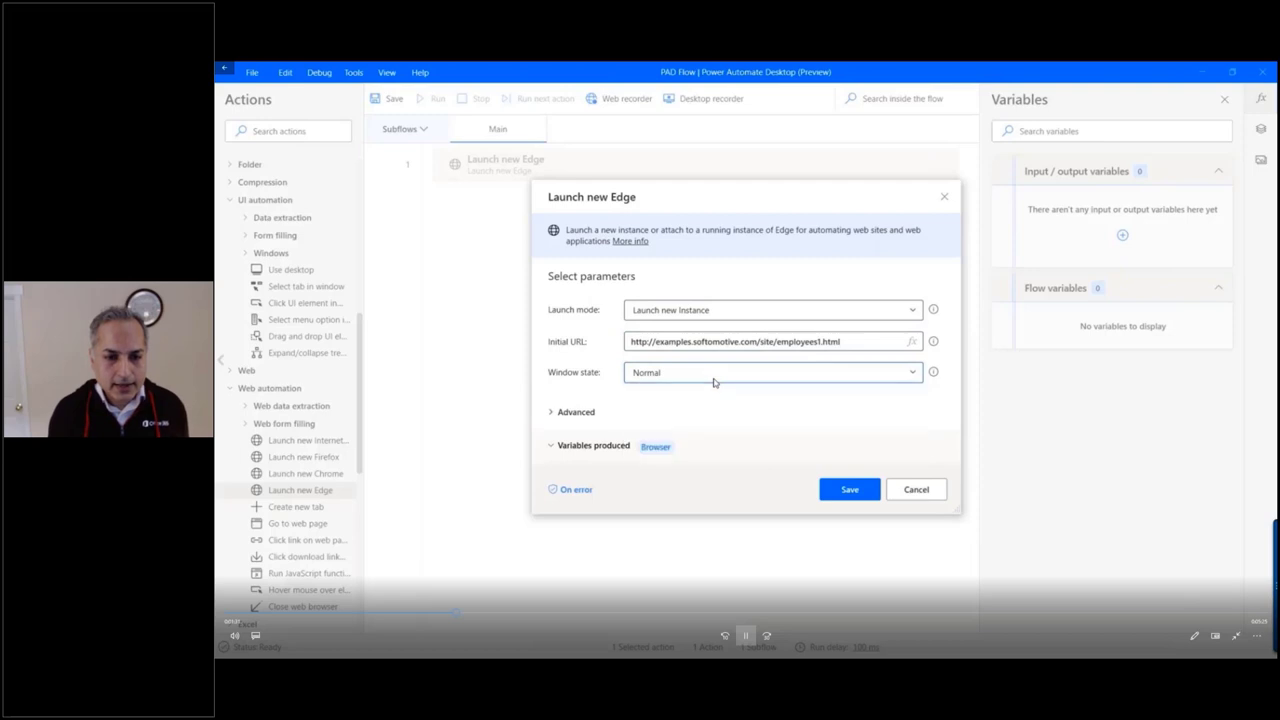
{"action": "left_click", "coordinate": [553, 446]}
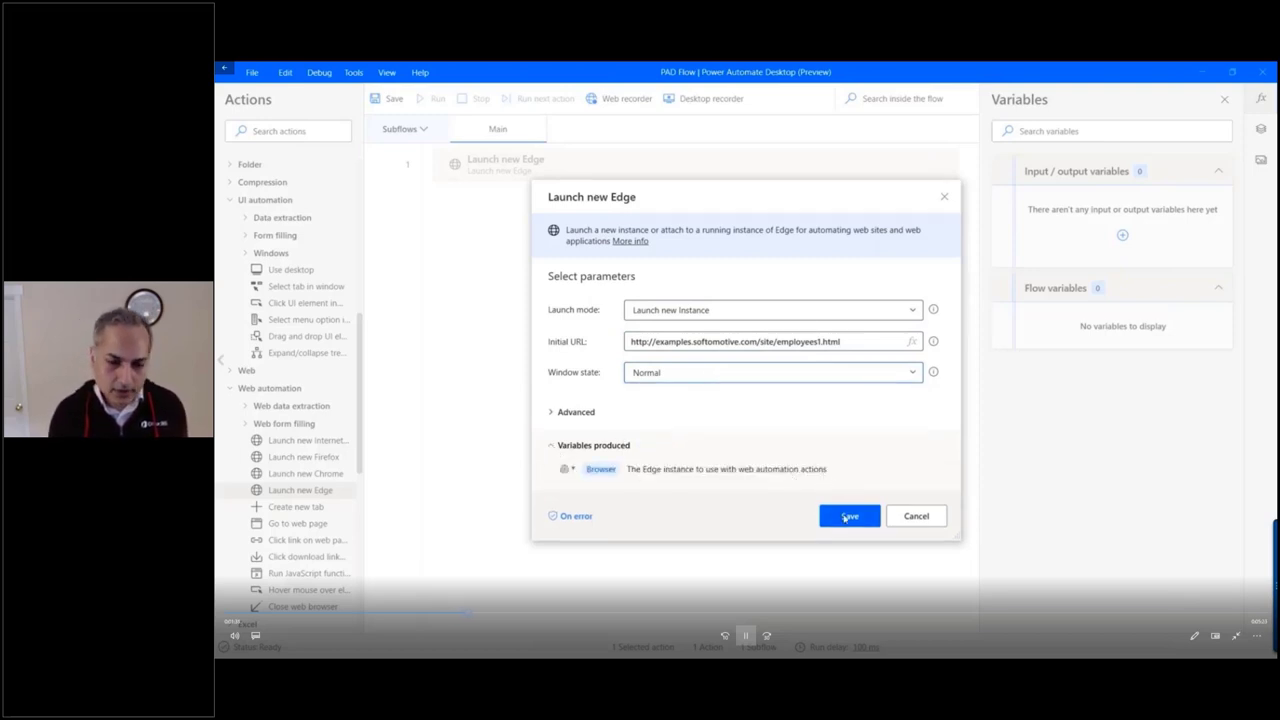
{"action": "left_click", "coordinate": [845, 515]}
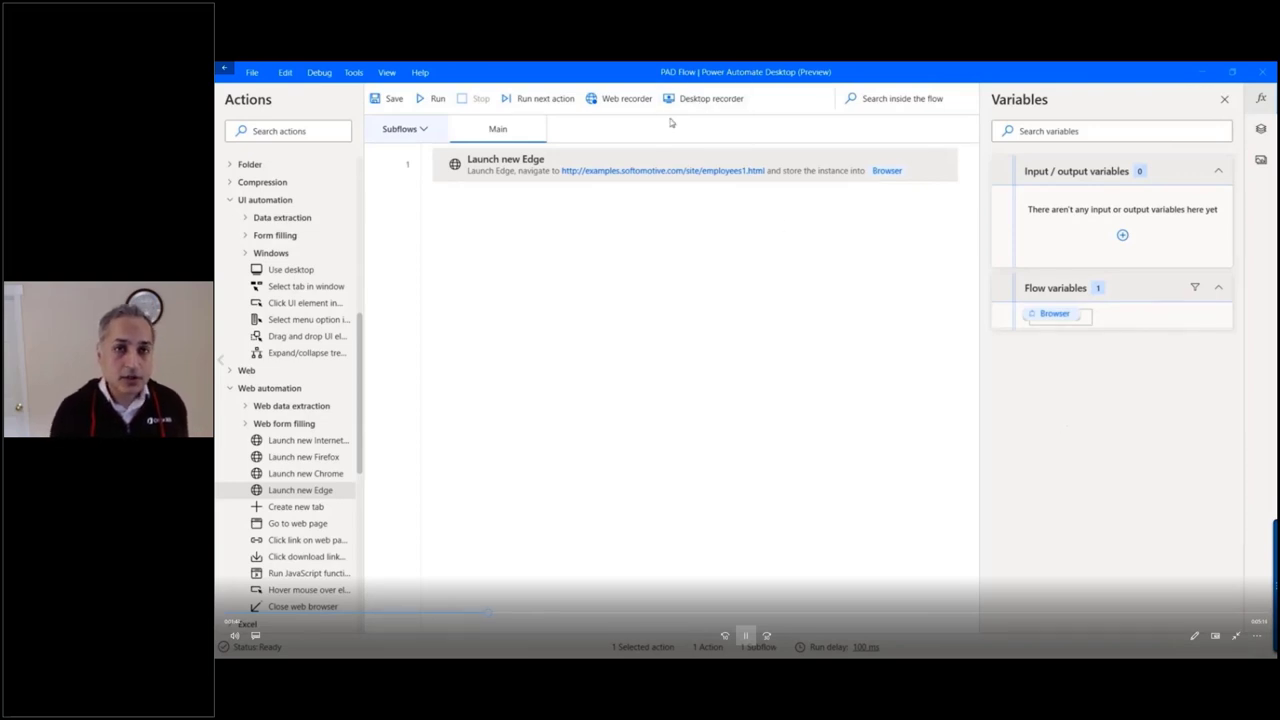
{"action": "left_click", "coordinate": [617, 99]}
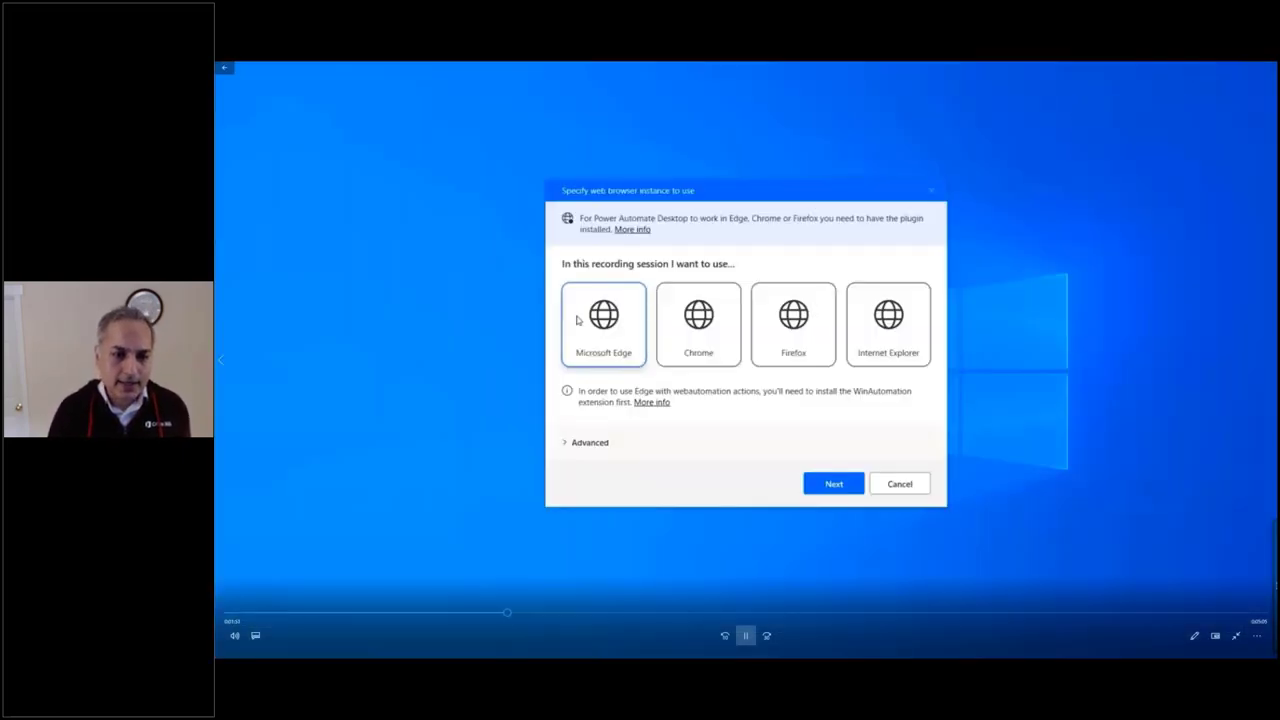
{"action": "left_click", "coordinate": [845, 487]}
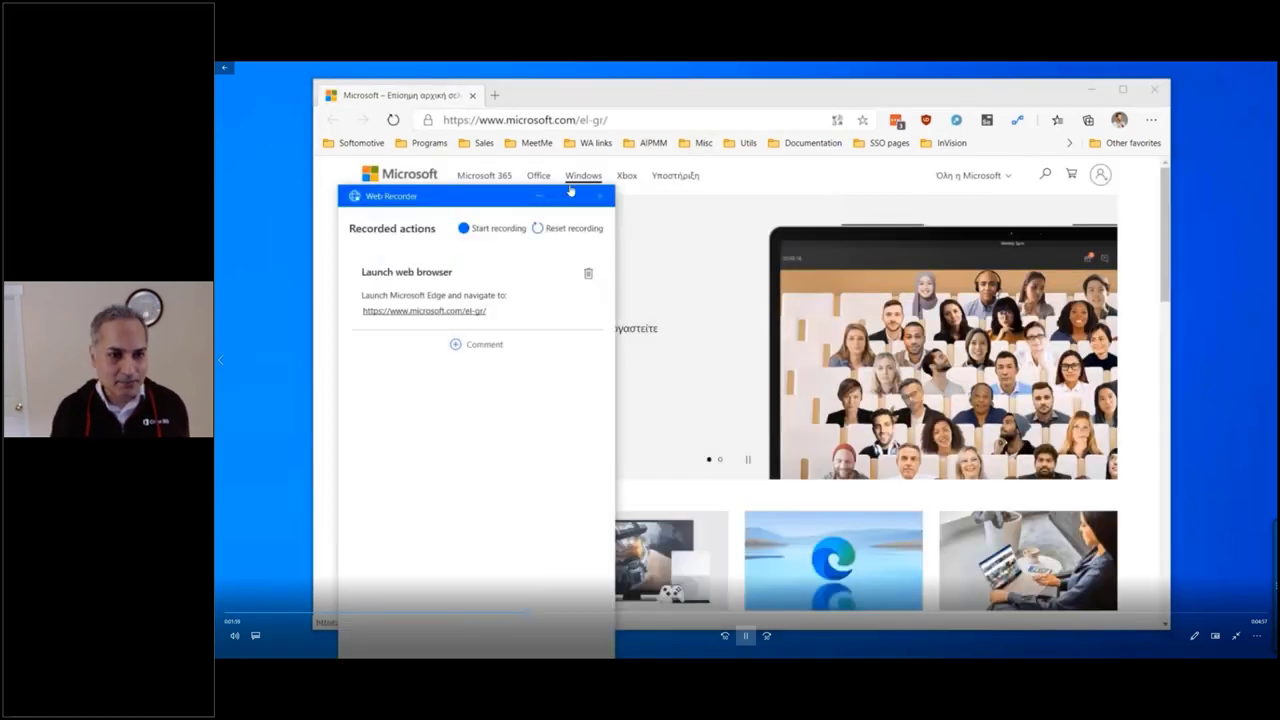
{"action": "left_click_drag", "start_coordinate": [493, 197], "coordinate": [383, 103]}
{"action": "left_click", "coordinate": [621, 119]}
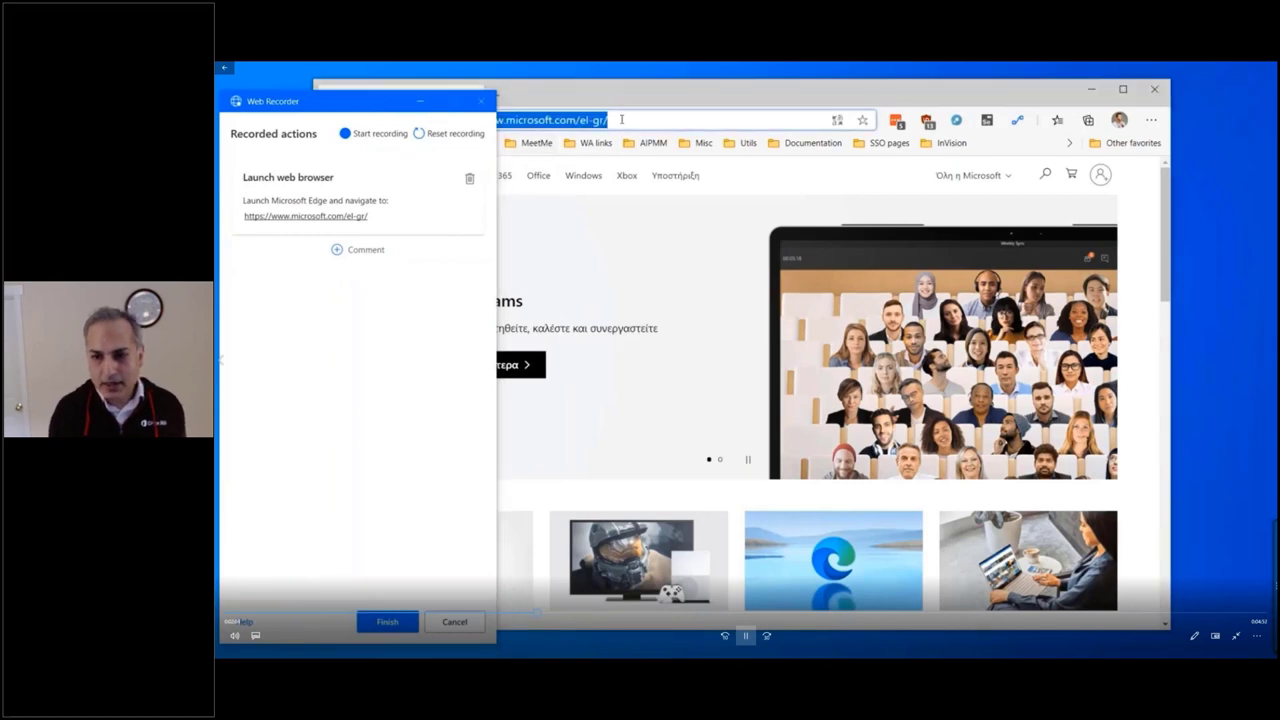
{"action": "type", "text": "http://examples.softomotive.com/site/employees1.html"}
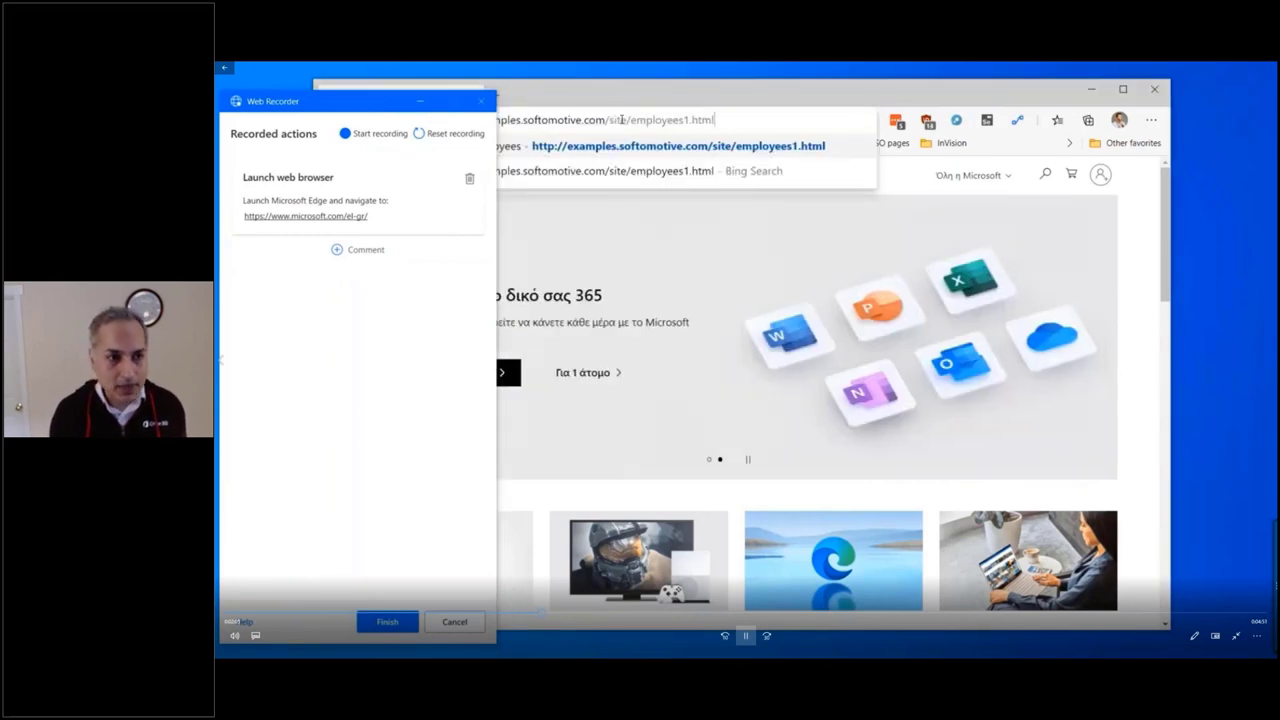
{"action": "key", "text": "Return"}
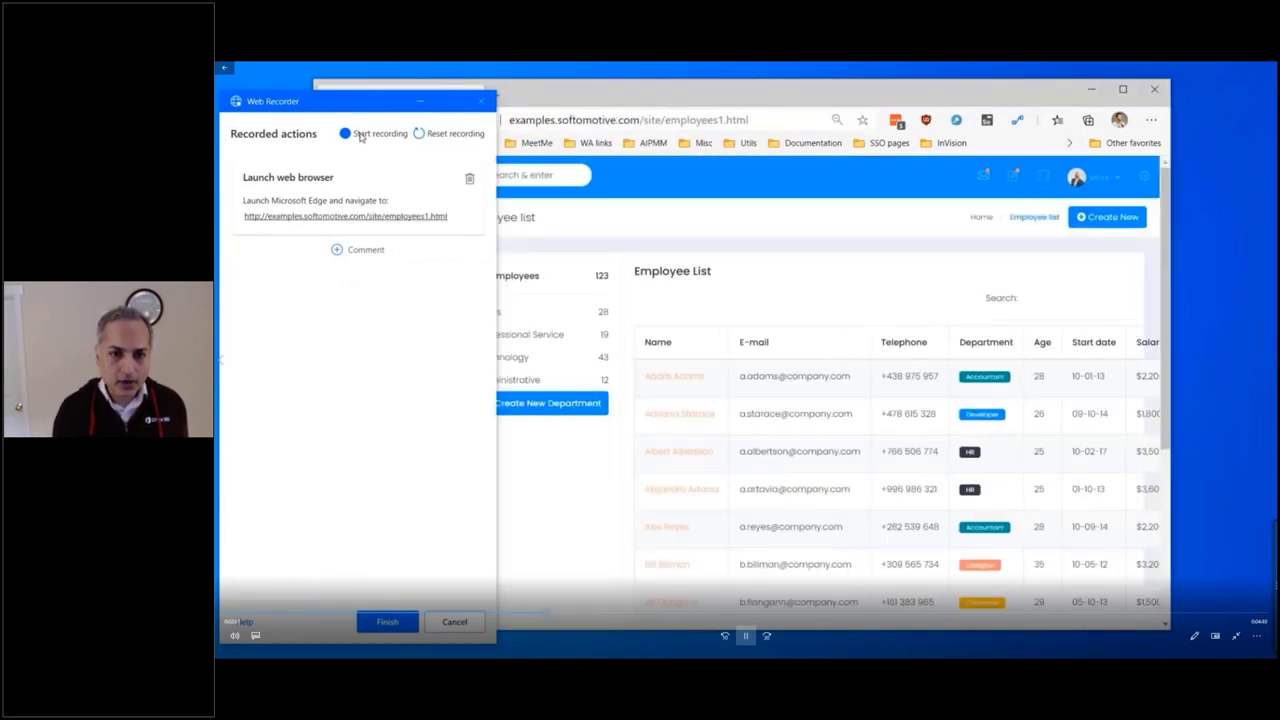
Step: Record creating a new employee with the placeholder values name, email, phone, dept, age, date and salary
{"action": "left_click", "coordinate": [361, 135]}
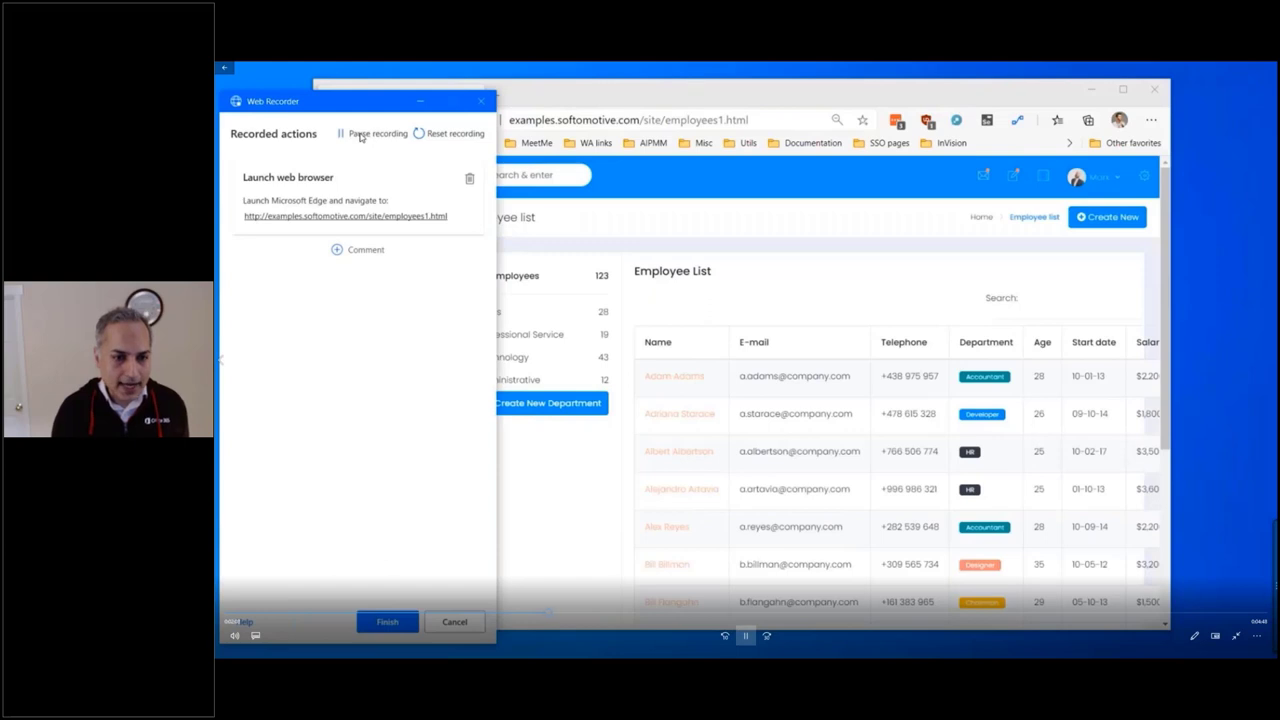
{"action": "left_click", "coordinate": [1089, 224]}
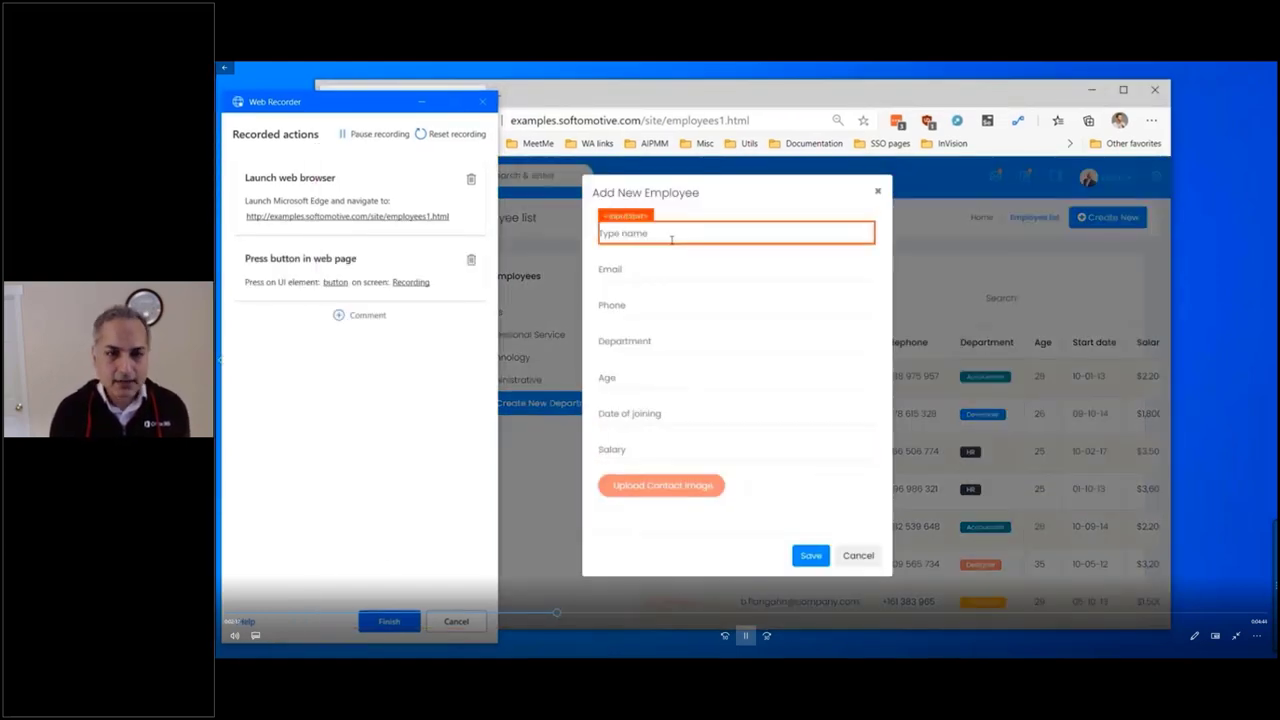
{"action": "type", "text": "name"}
{"action": "key", "text": "Tab"}
{"action": "type", "text": "email"}
{"action": "key", "text": "Tab"}
{"action": "type", "text": "phone"}
{"action": "key", "text": "Tab"}
{"action": "type", "text": "dept\tag"}
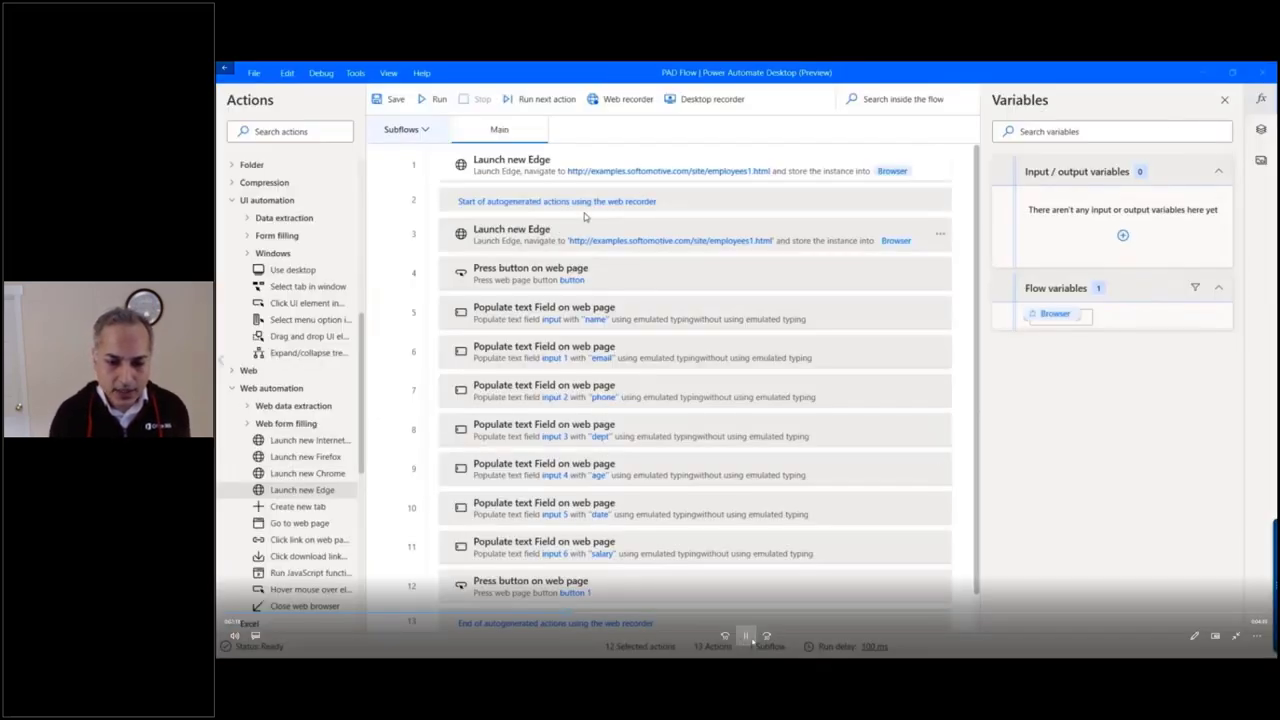
Step: Delete the duplicate Launch new Edge action that precedes the recorded web actions
{"action": "left_click", "coordinate": [750, 639]}
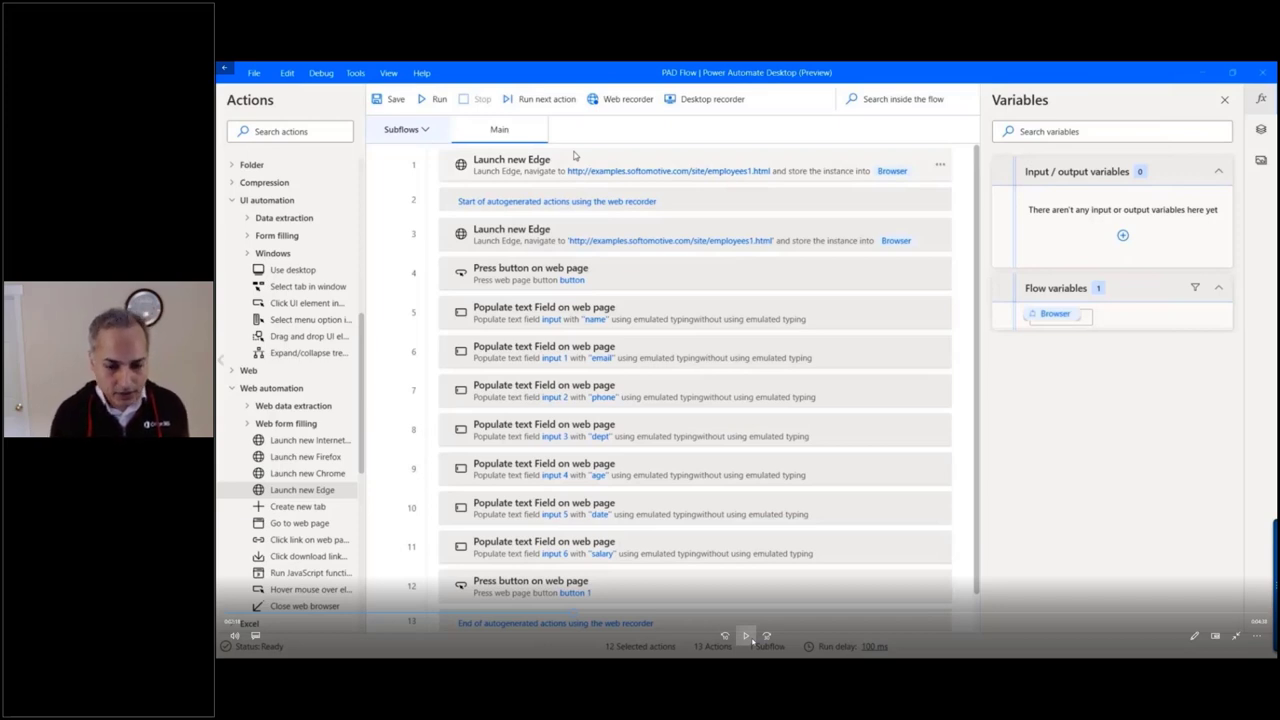
{"action": "left_click", "coordinate": [575, 160]}
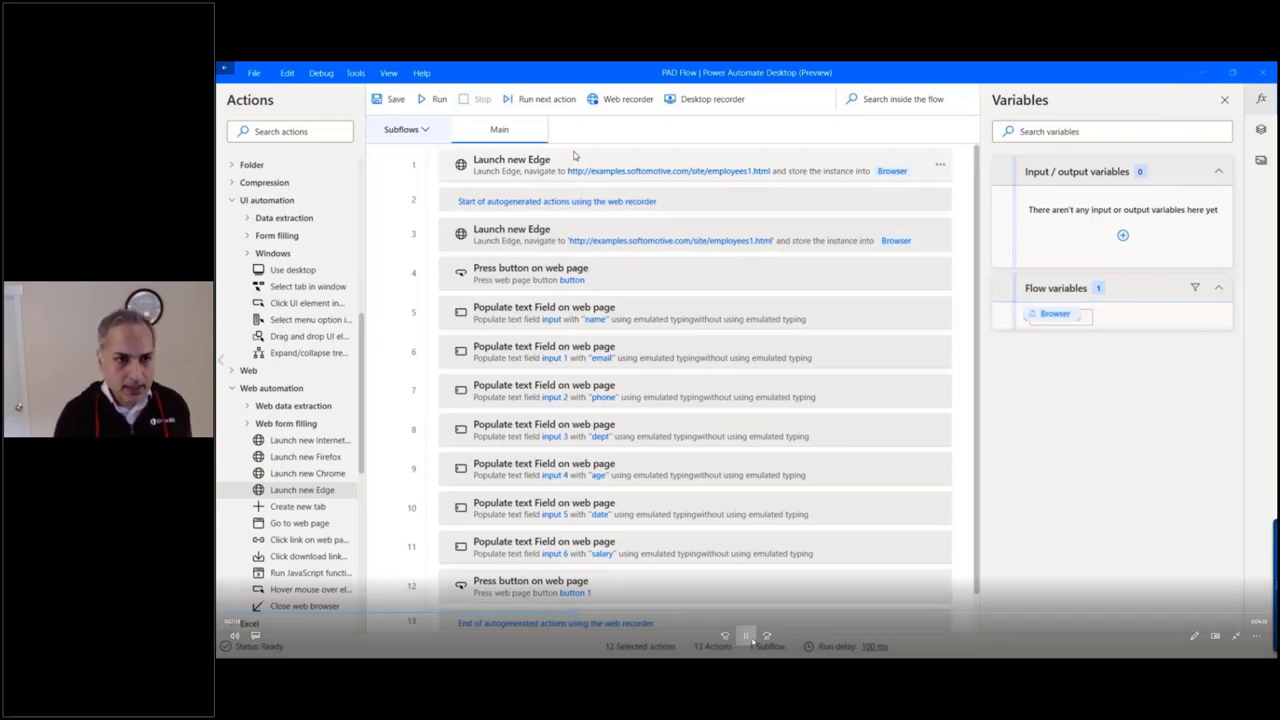
{"action": "key", "text": "Delete"}
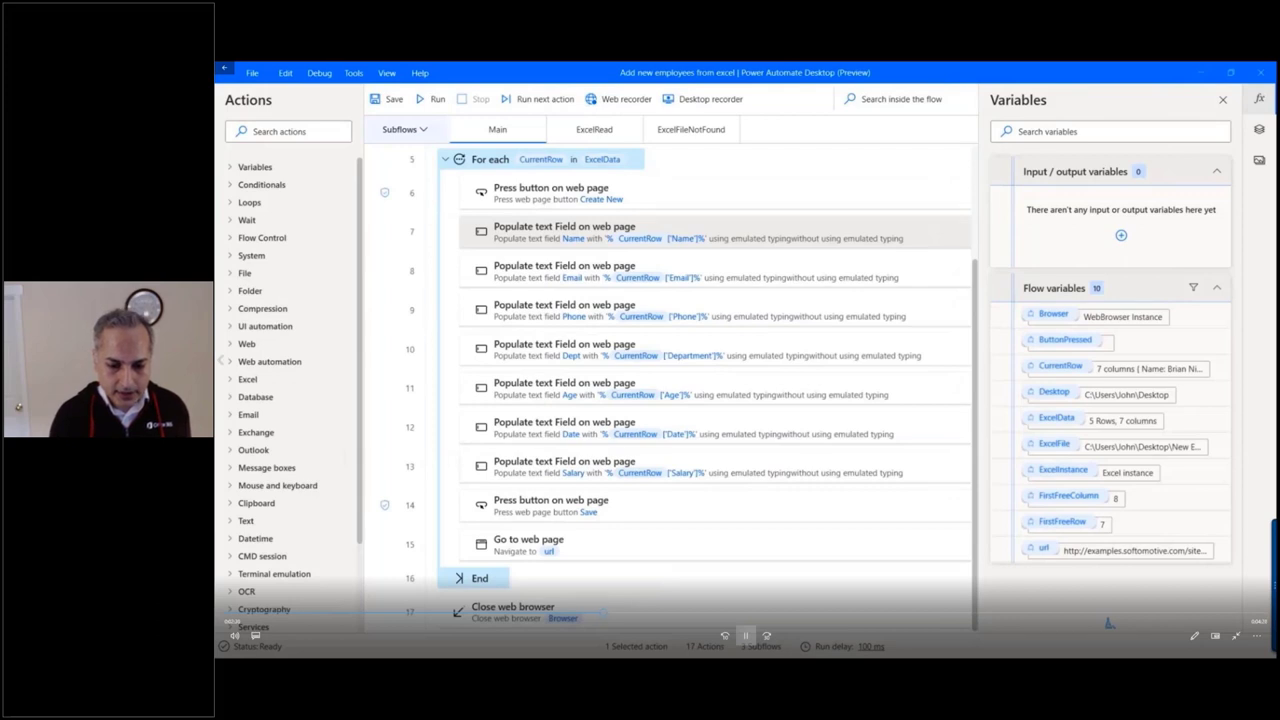
Step: Examine the For each loop in the Main subflow and the Excel actions in the ExcelRead subflow
{"action": "key", "text": "space"}
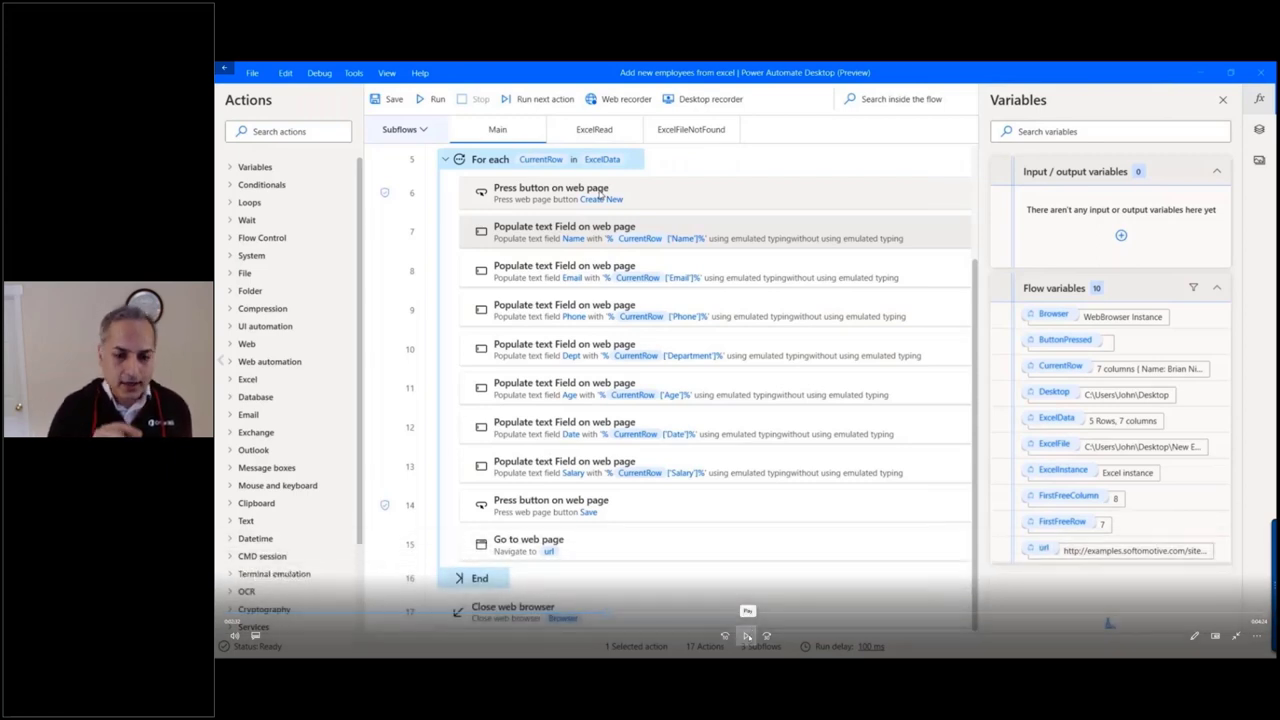
{"action": "left_click", "coordinate": [747, 637]}
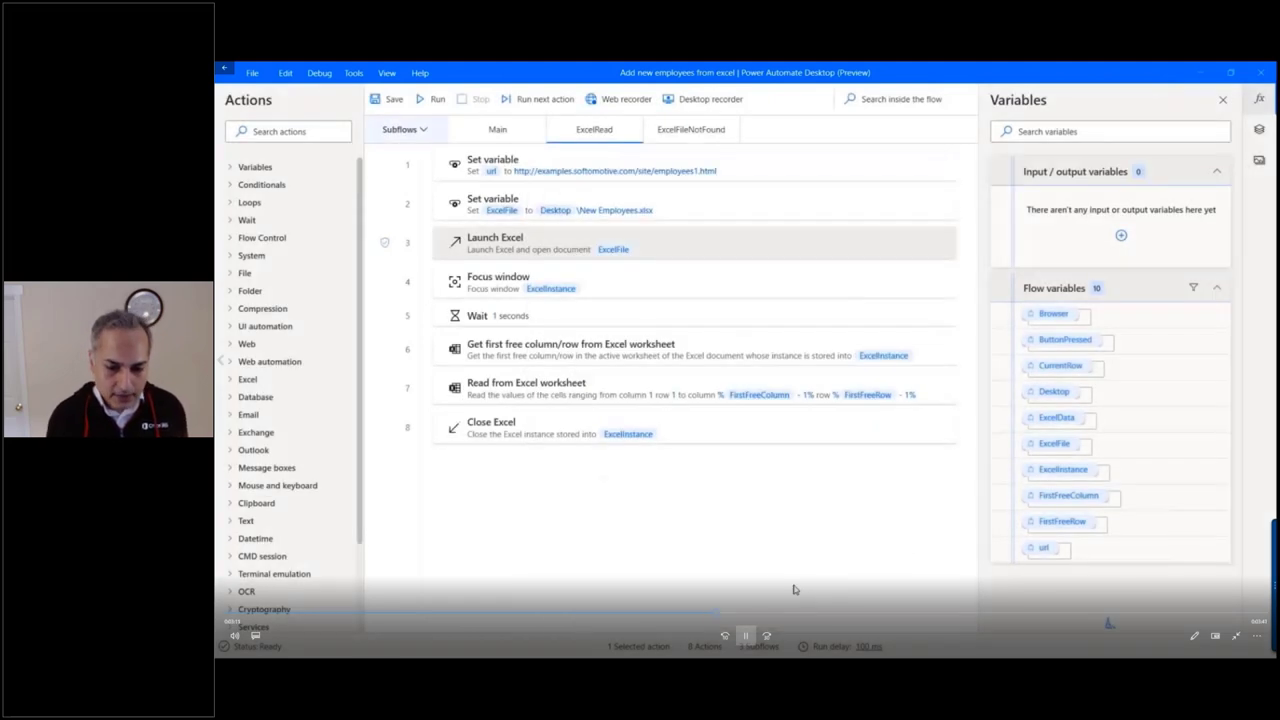
{"action": "key", "text": "space"}
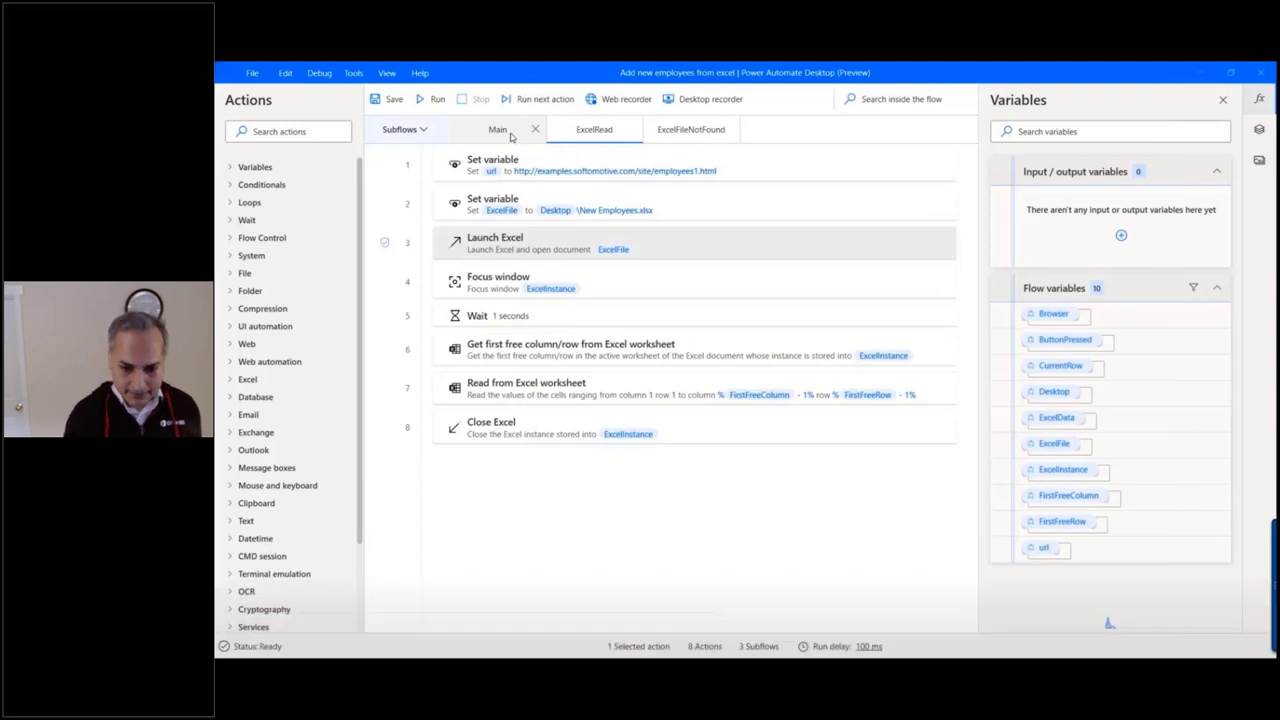
Step: Close the New Employees.xlsx workbook without saving its changes and run the flow from the Main subflow
{"action": "left_click", "coordinate": [496, 129]}
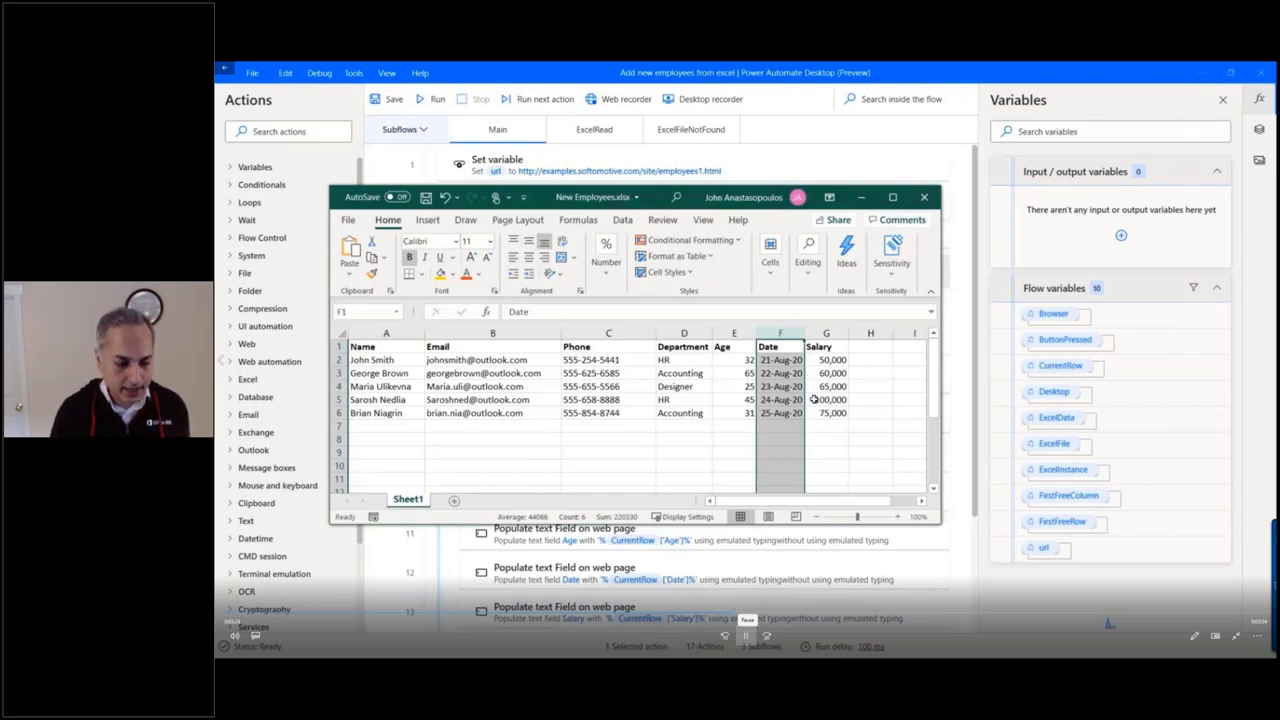
{"action": "left_click", "coordinate": [924, 196]}
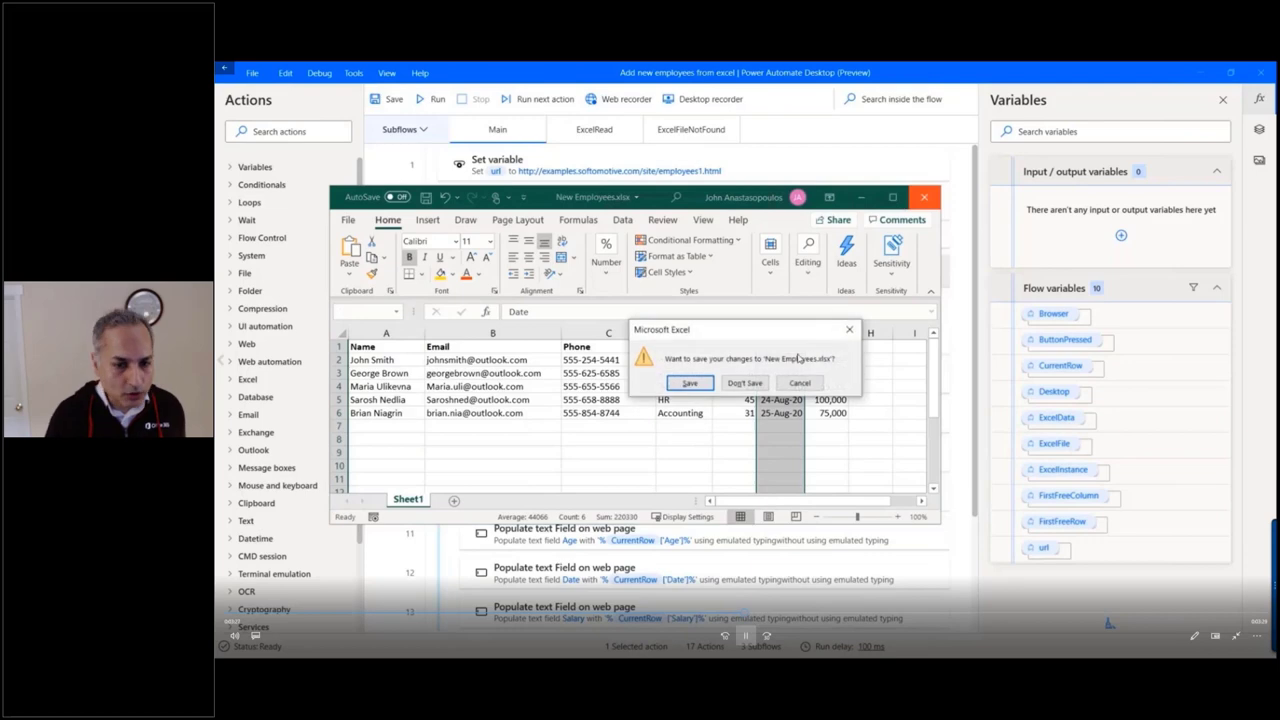
{"action": "left_click", "coordinate": [744, 383]}
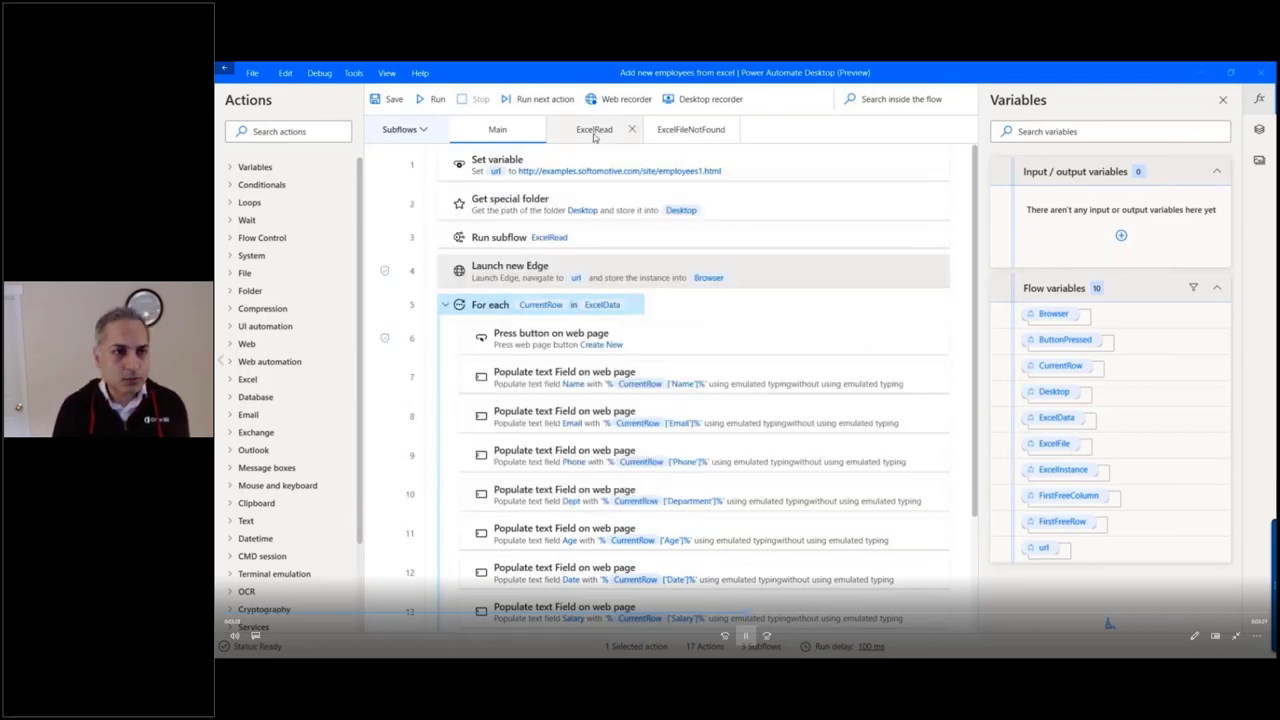
{"action": "left_click", "coordinate": [430, 100]}
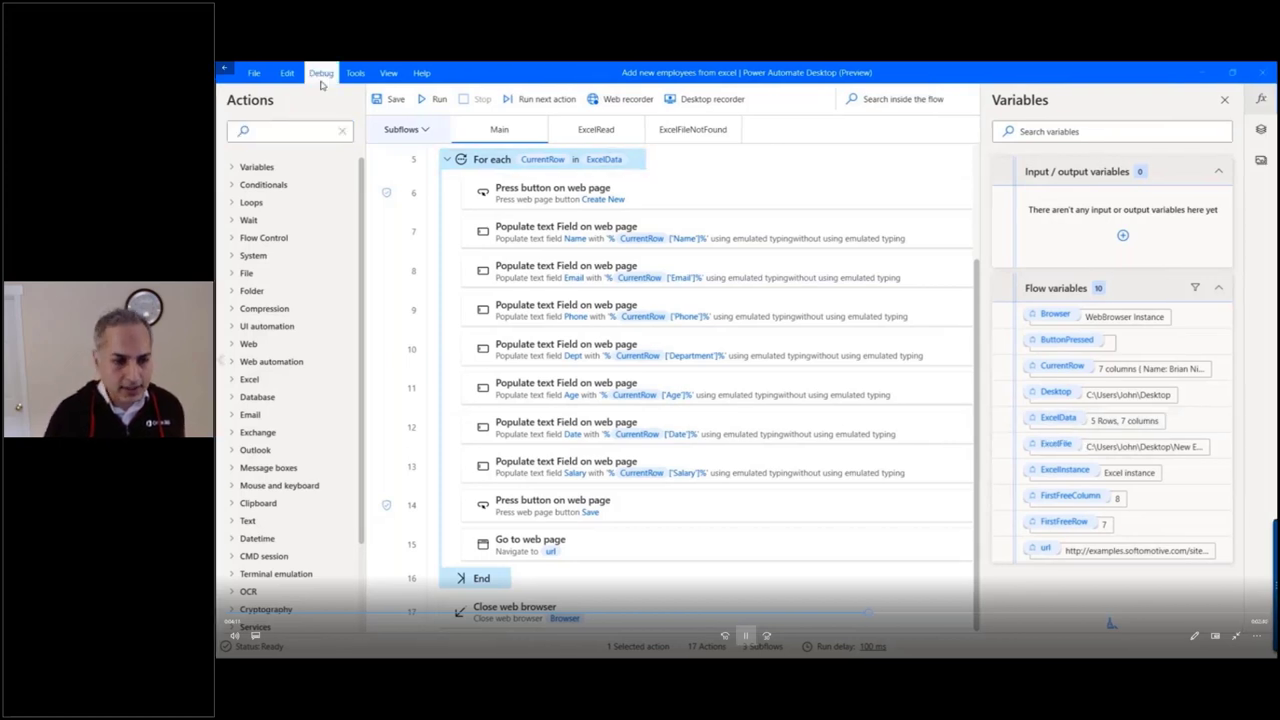
Step: Save the Add new employees from excel flow and close its designer
{"action": "left_click", "coordinate": [390, 101]}
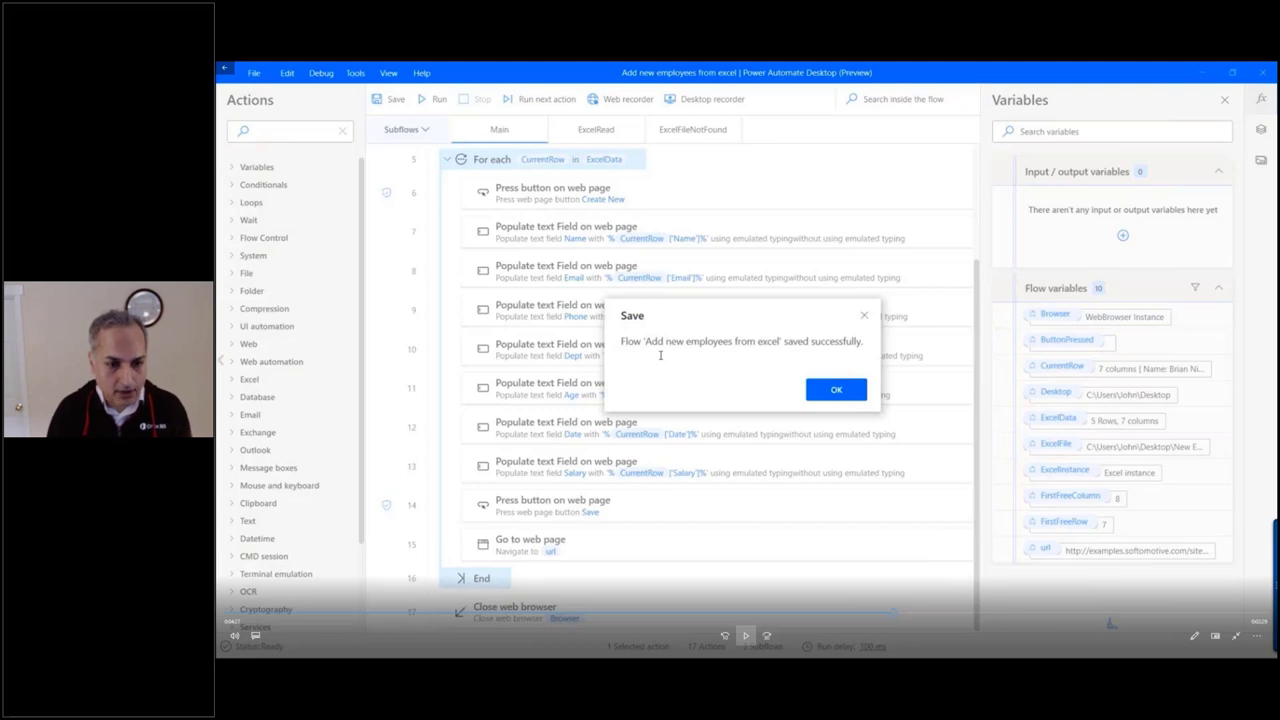
{"action": "key", "text": "space"}
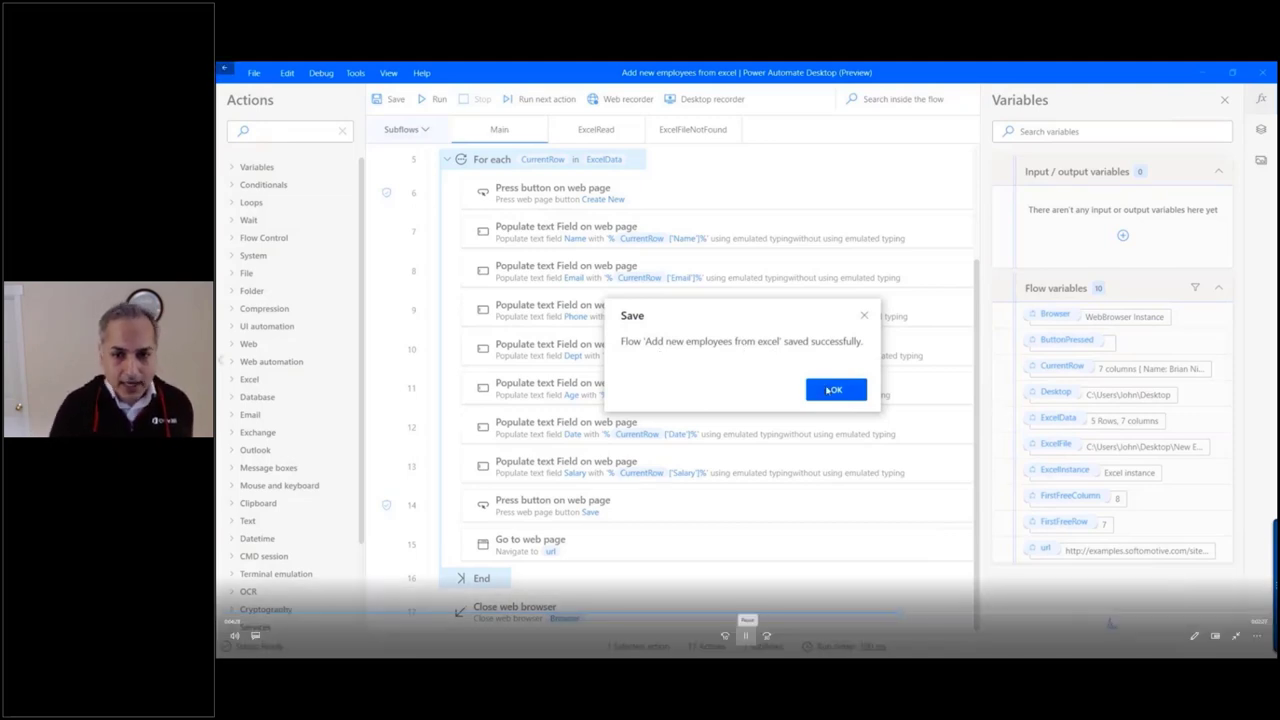
{"action": "left_click", "coordinate": [833, 390]}
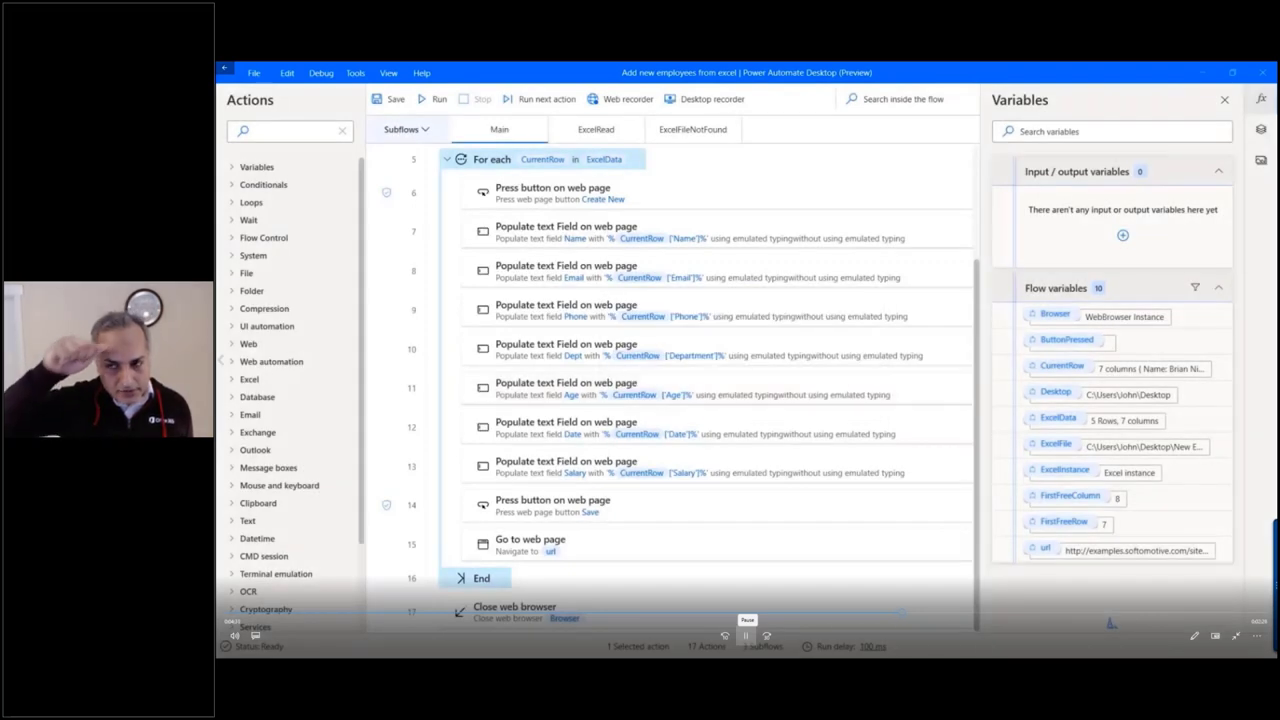
{"action": "left_click", "coordinate": [1263, 72]}
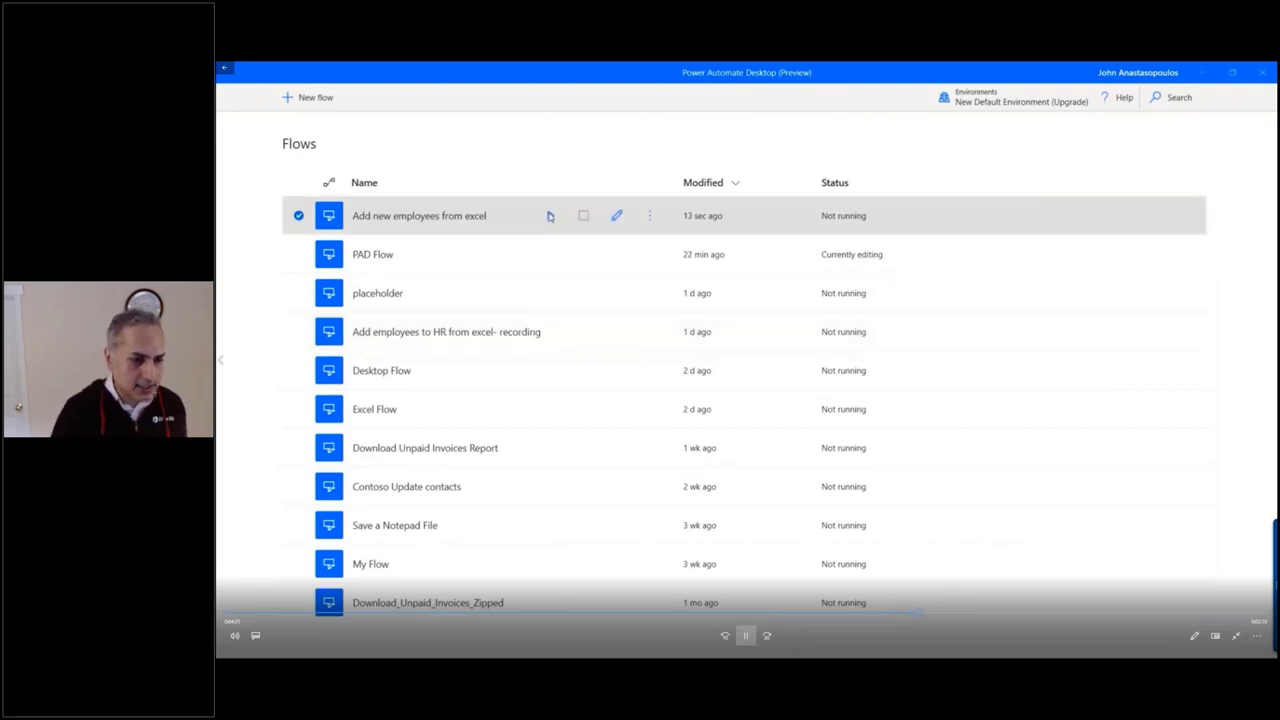
Step: Review the commands offered for the Add new employees from excel flow and check the active environment
{"action": "left_click", "coordinate": [649, 216]}
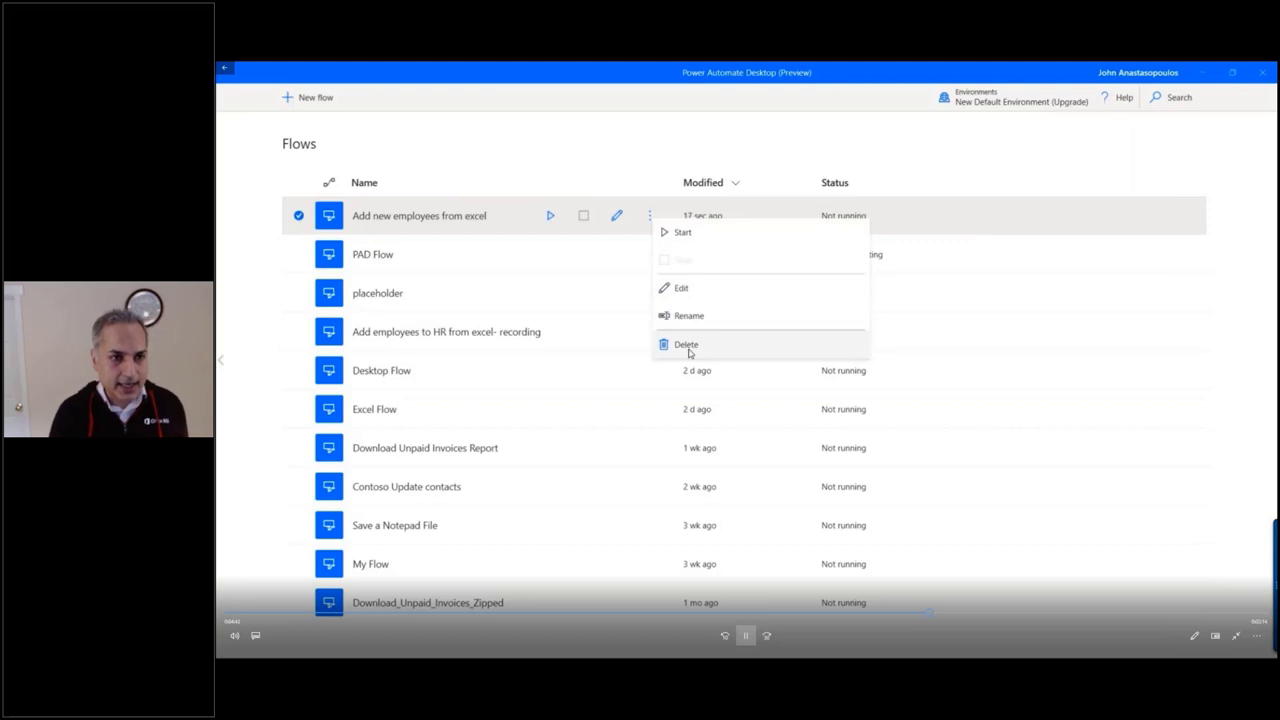
{"action": "left_click", "coordinate": [733, 150]}
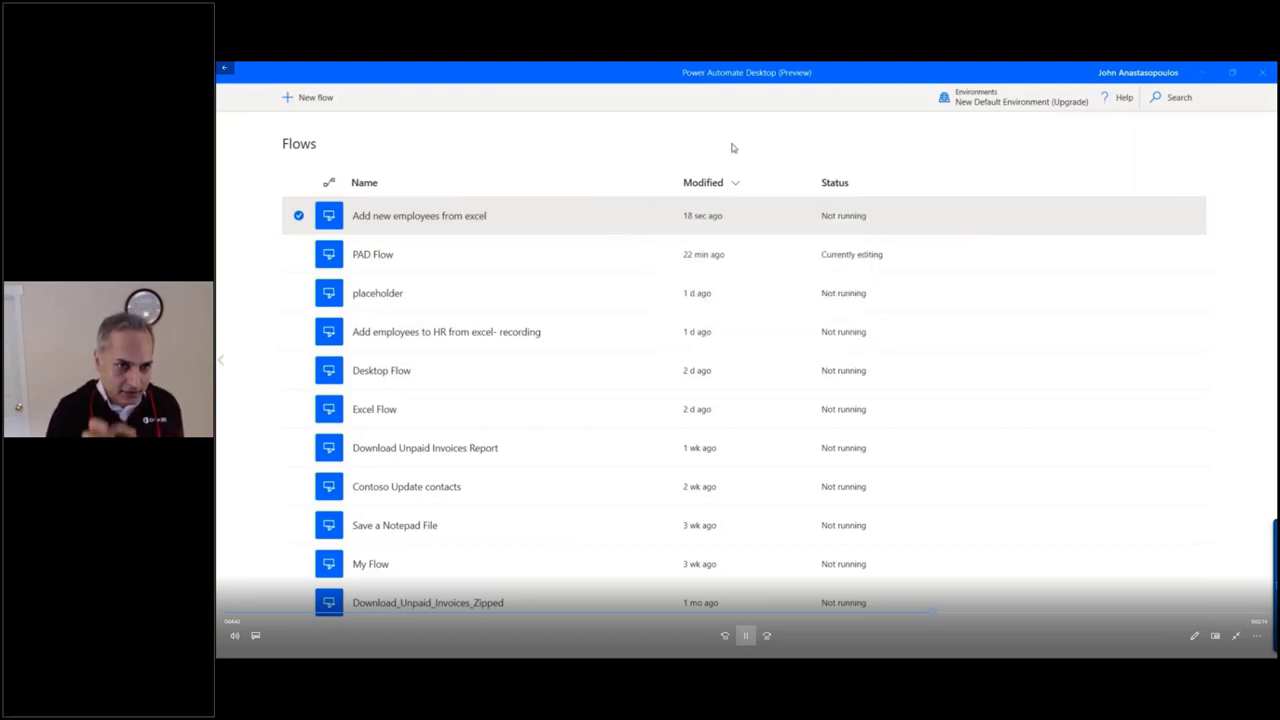
{"action": "left_click", "coordinate": [1042, 106]}
{"action": "left_click", "coordinate": [1042, 106]}
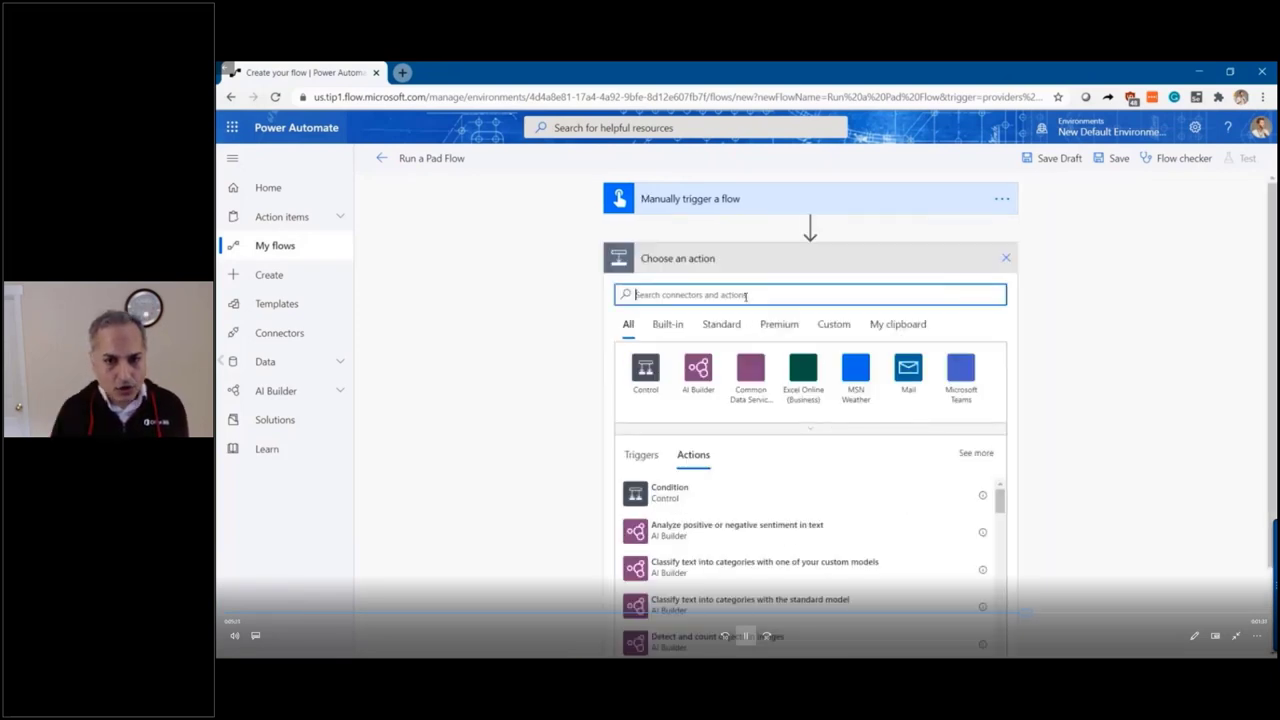
Step: In the Power Automate web portal, add the action Run a flow built with Power Automate Desktop (preview) below the manual trigger of Run a Pad Flow
{"action": "type", "text": "power"}
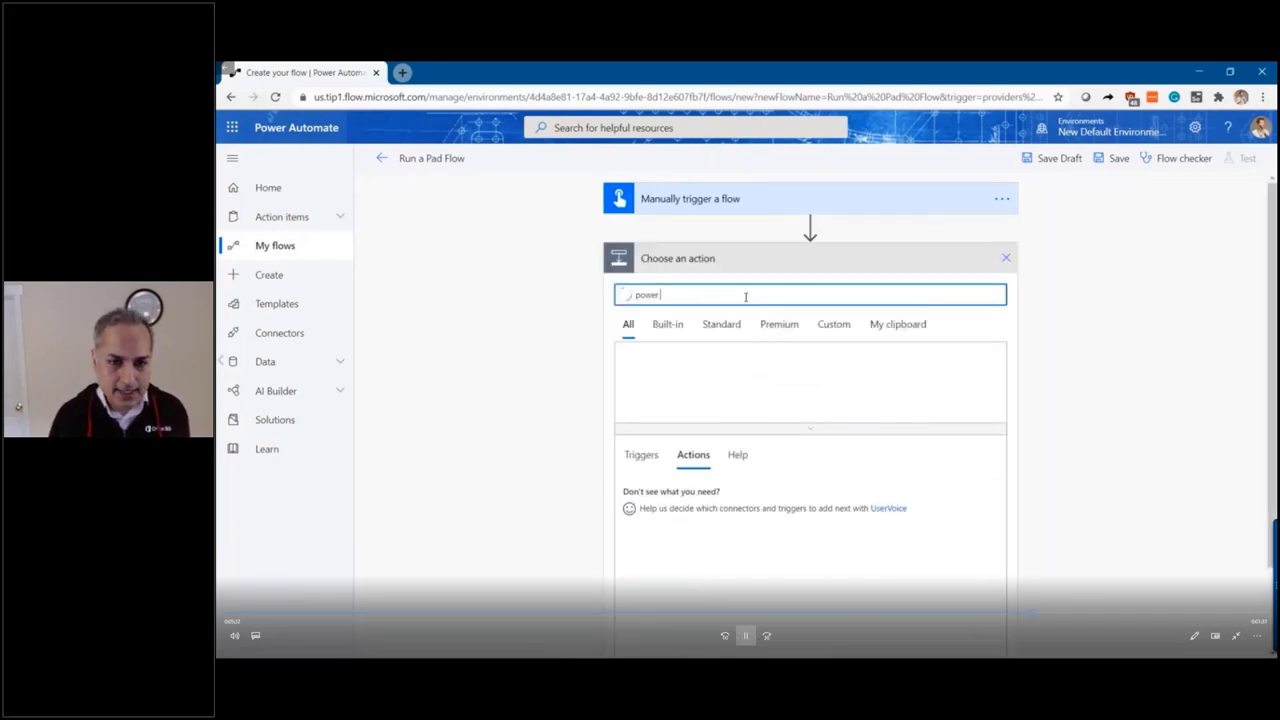
{"action": "type", "text": " automate desktop"}
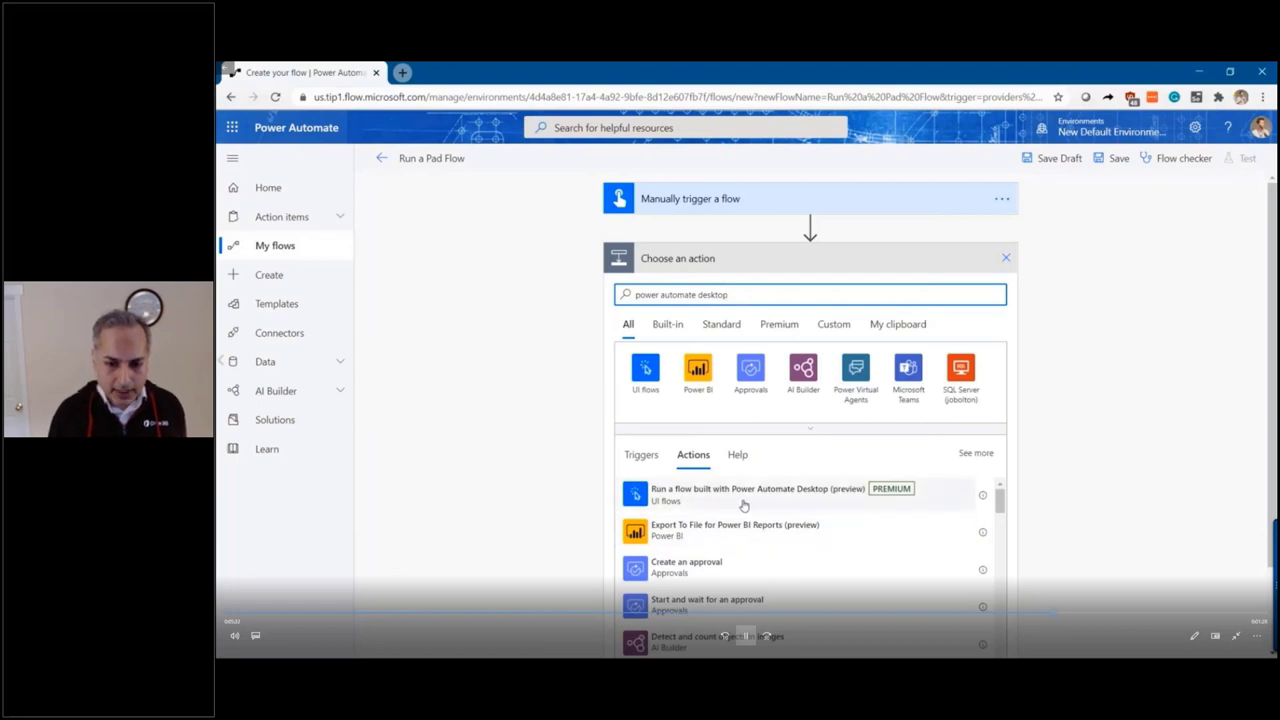
{"action": "left_click", "coordinate": [743, 506]}
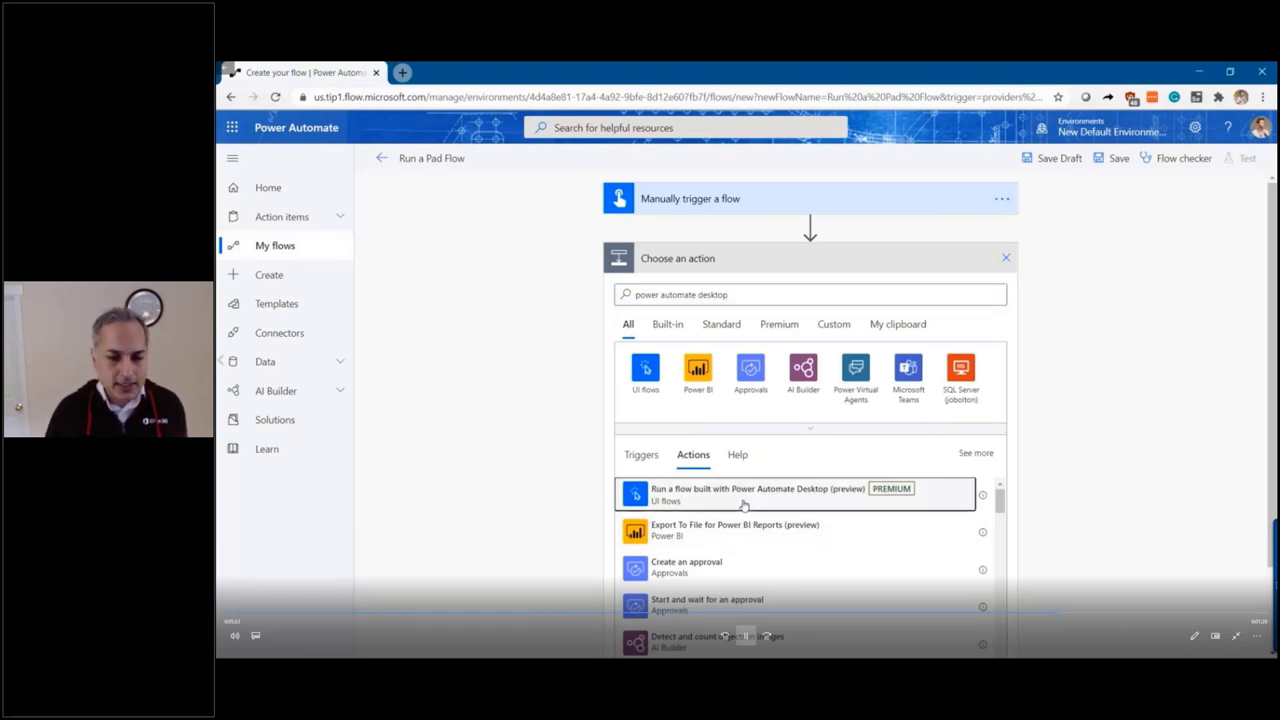
{"action": "left_click", "coordinate": [743, 503]}
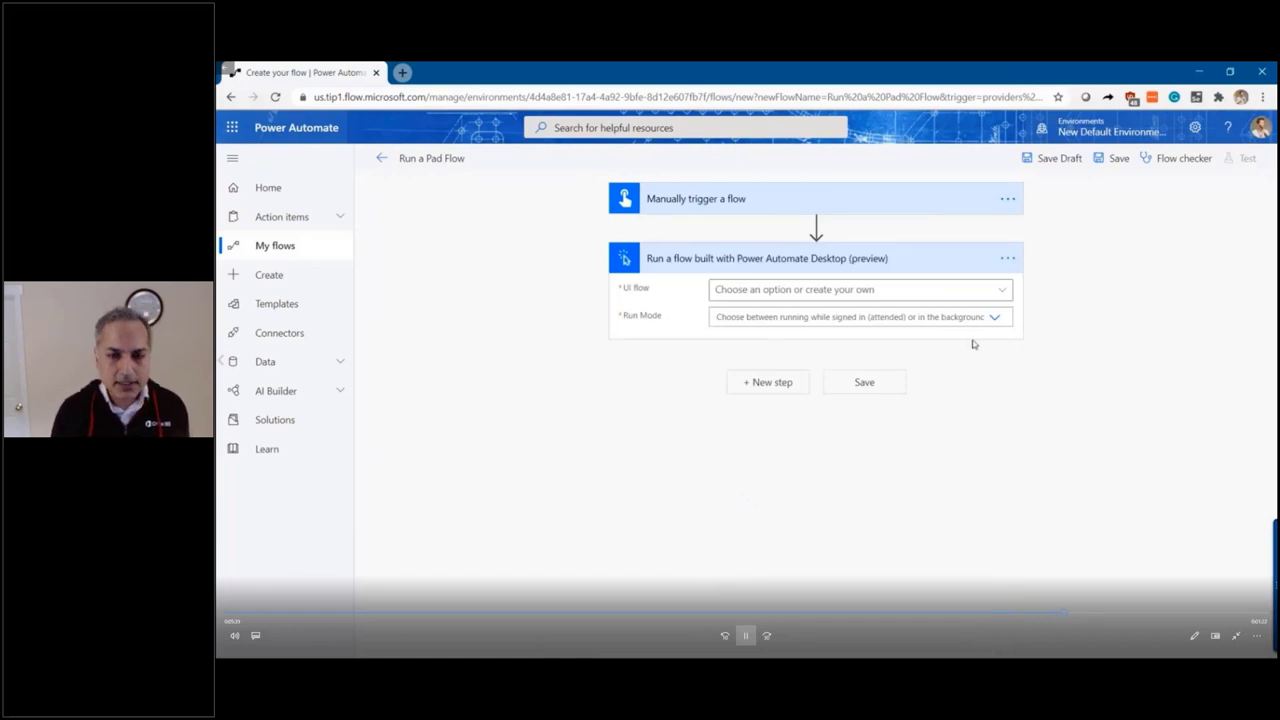
Step: Set the action's UI flow to Add new employees from excel and its run mode to Attended, and save the cloud flow
{"action": "left_click", "coordinate": [1000, 289]}
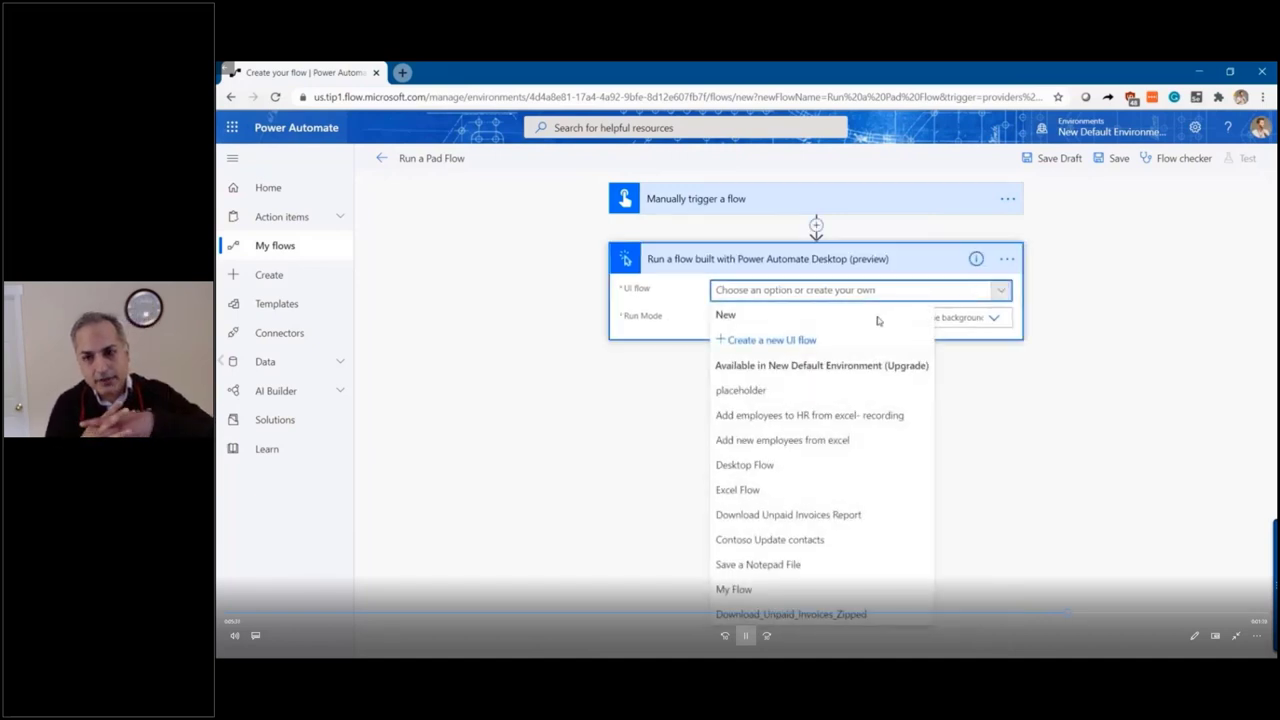
{"action": "left_click", "coordinate": [800, 442]}
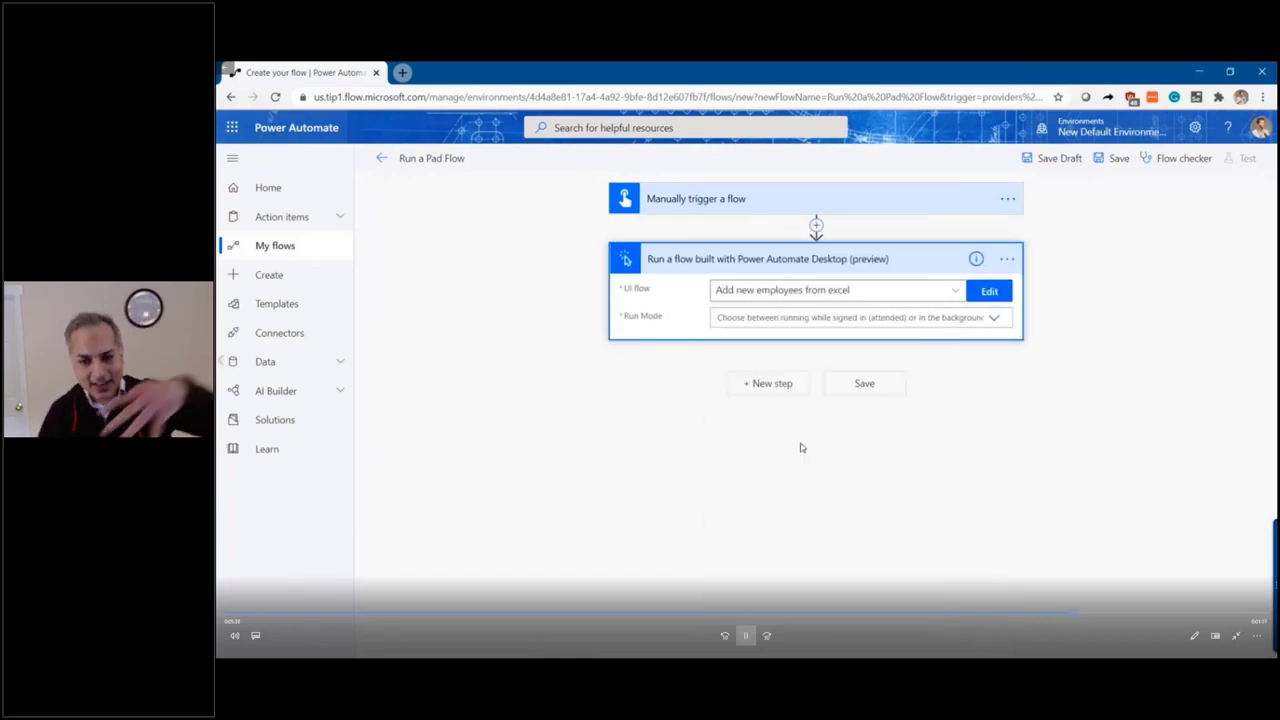
{"action": "left_click", "coordinate": [992, 318]}
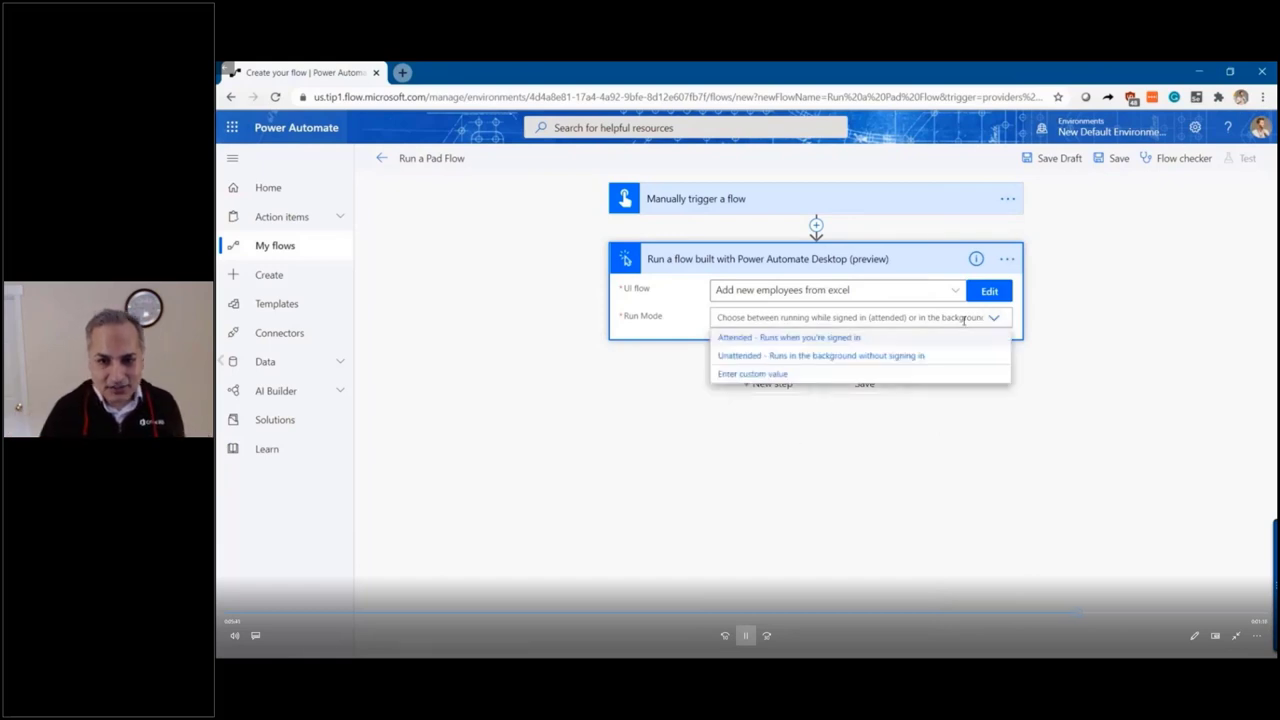
{"action": "left_click", "coordinate": [790, 339]}
{"action": "left_click", "coordinate": [860, 383]}
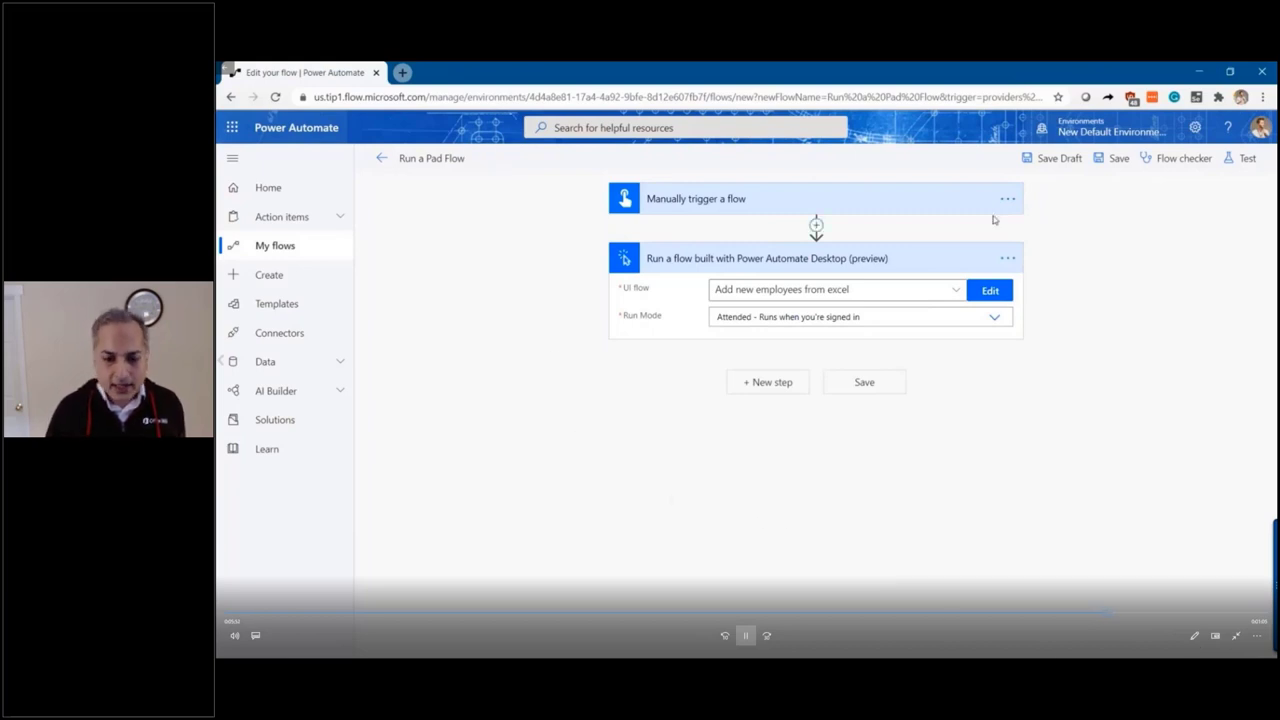
{"action": "key", "text": "space"}
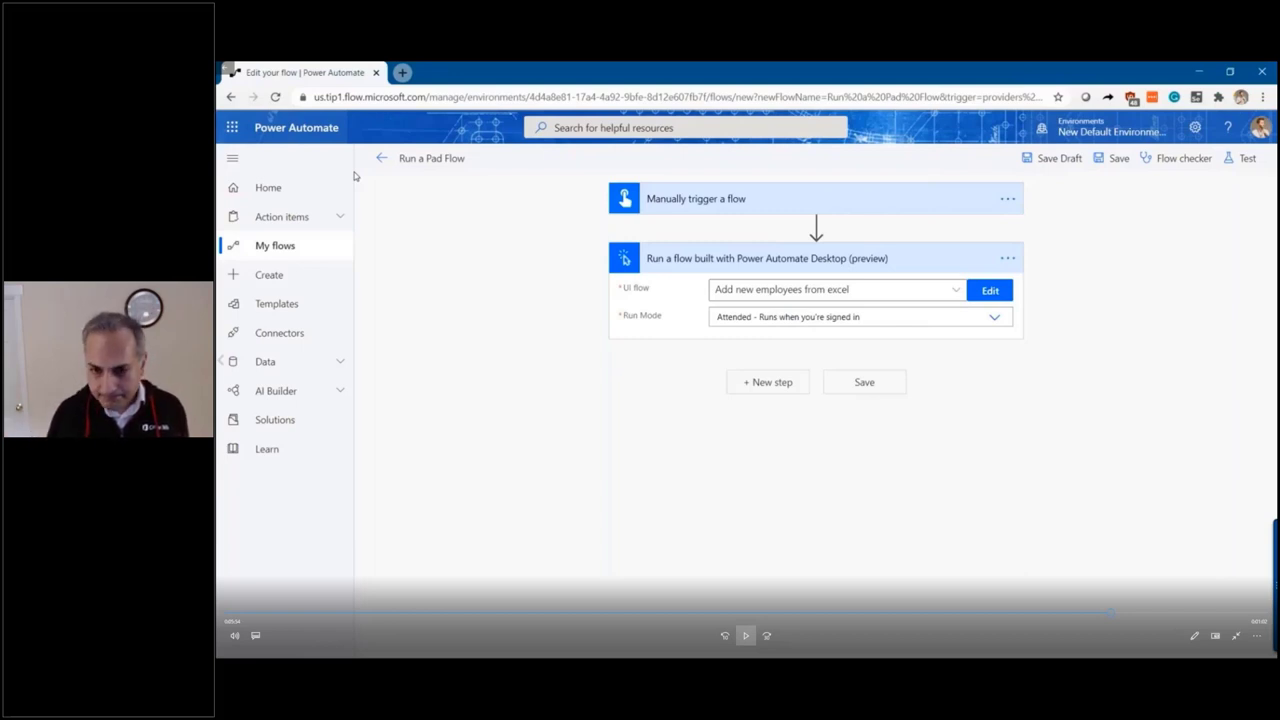
{"action": "key", "text": "space"}
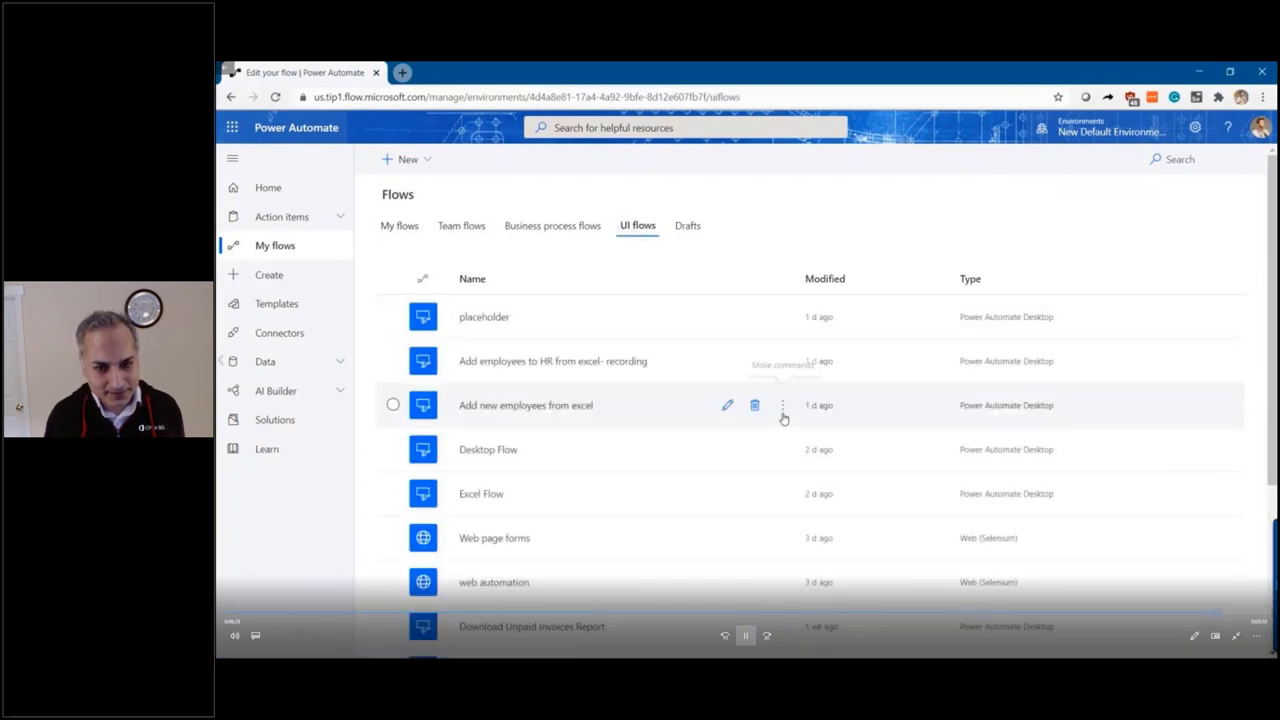
{"action": "key", "text": "space"}
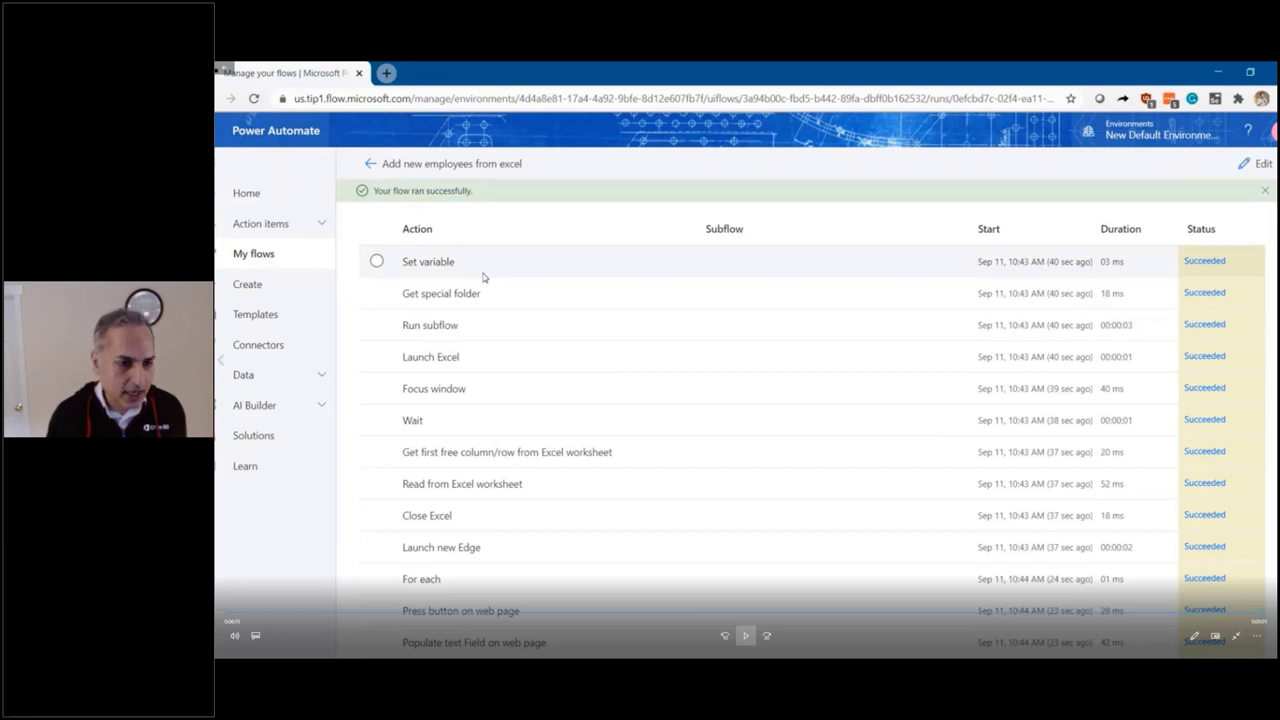
{"action": "key", "text": "Escape"}
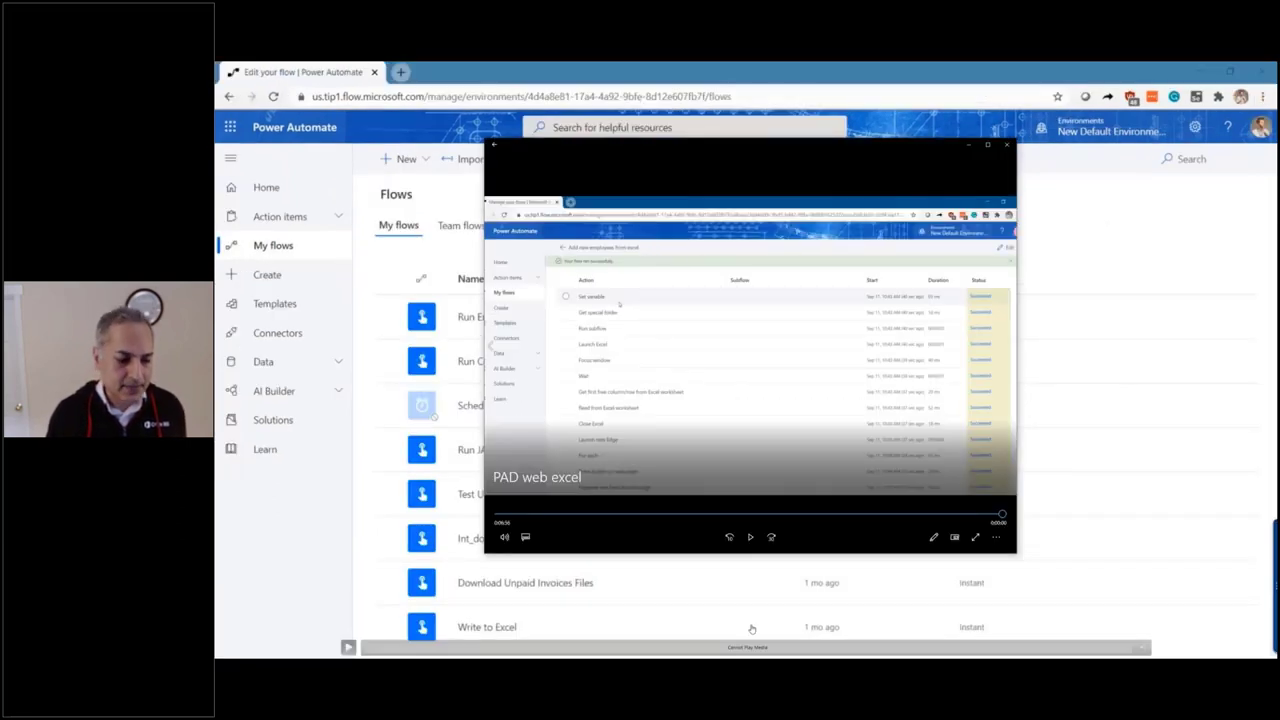